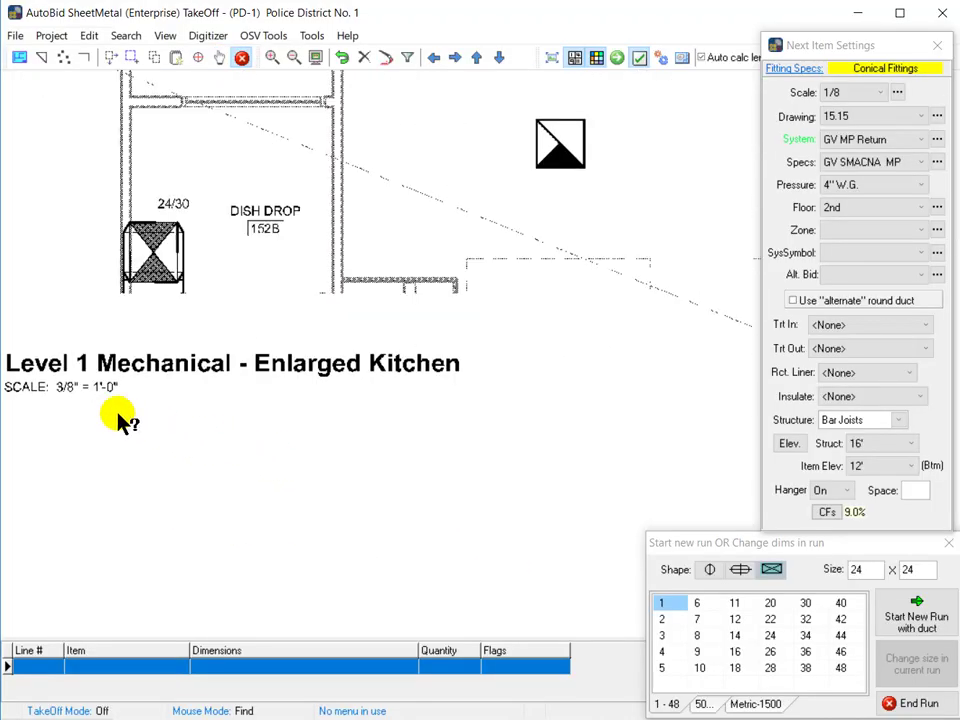
# Step: Set a detailed workspace around the Level 1 Mechanical - Enlarged Kitchen plan with a scale of 3/8
pyautogui.moveTo(585, 443)
pyautogui.mouseDown()
pyautogui.moveTo(591, 414)
pyautogui.moveTo(330, 416)
pyautogui.mouseUp()
pyautogui.moveTo(583, 418); pyautogui.dragTo(435, 424)
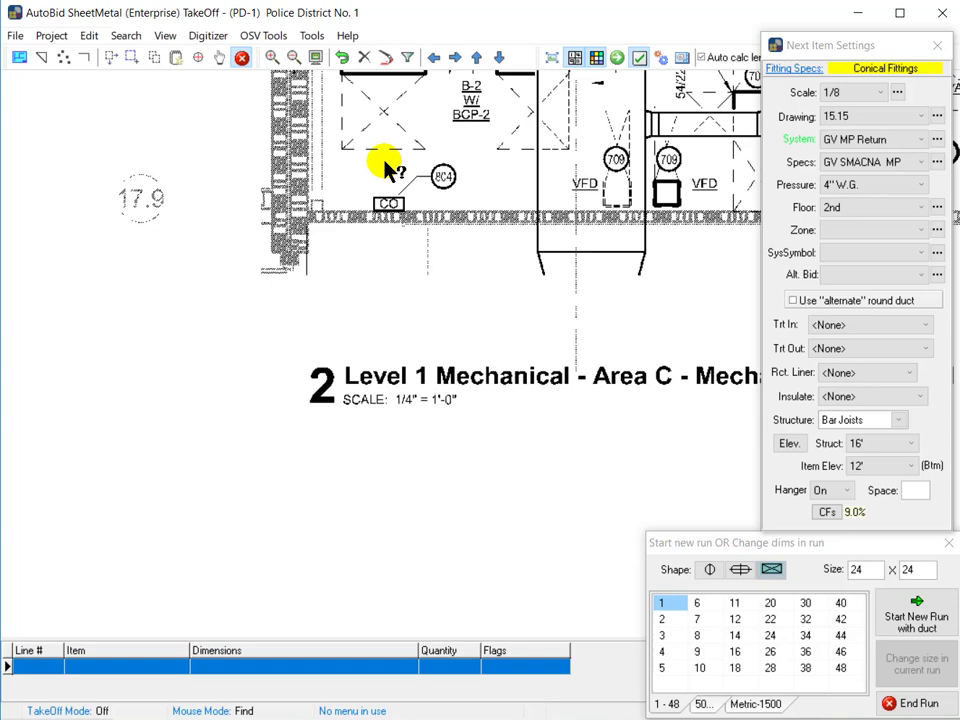
pyautogui.click(316, 58)
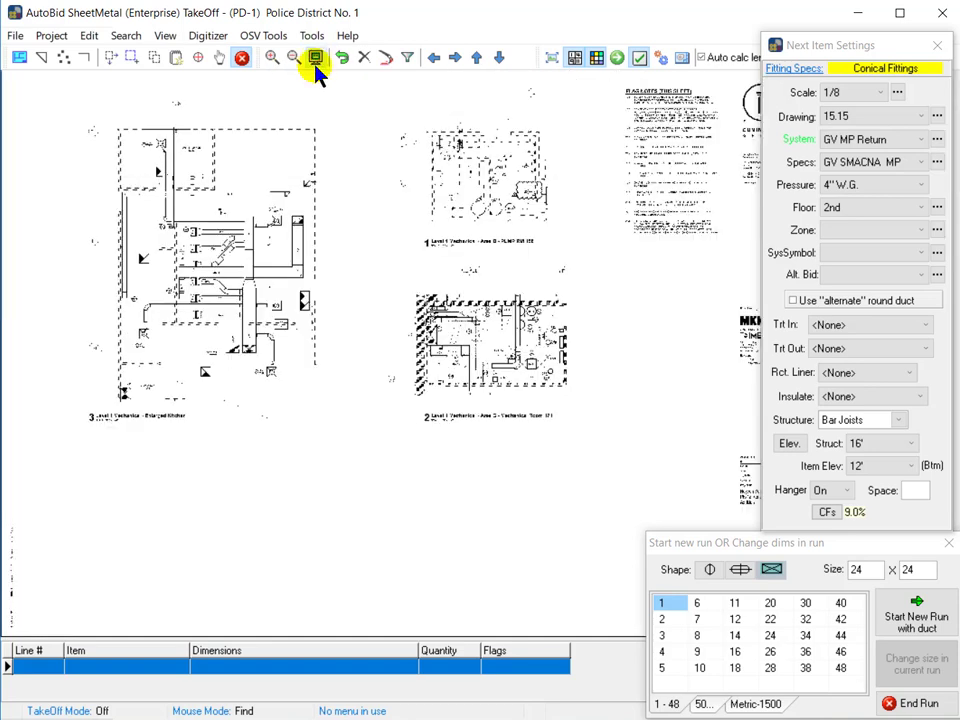
pyautogui.click(130, 60)
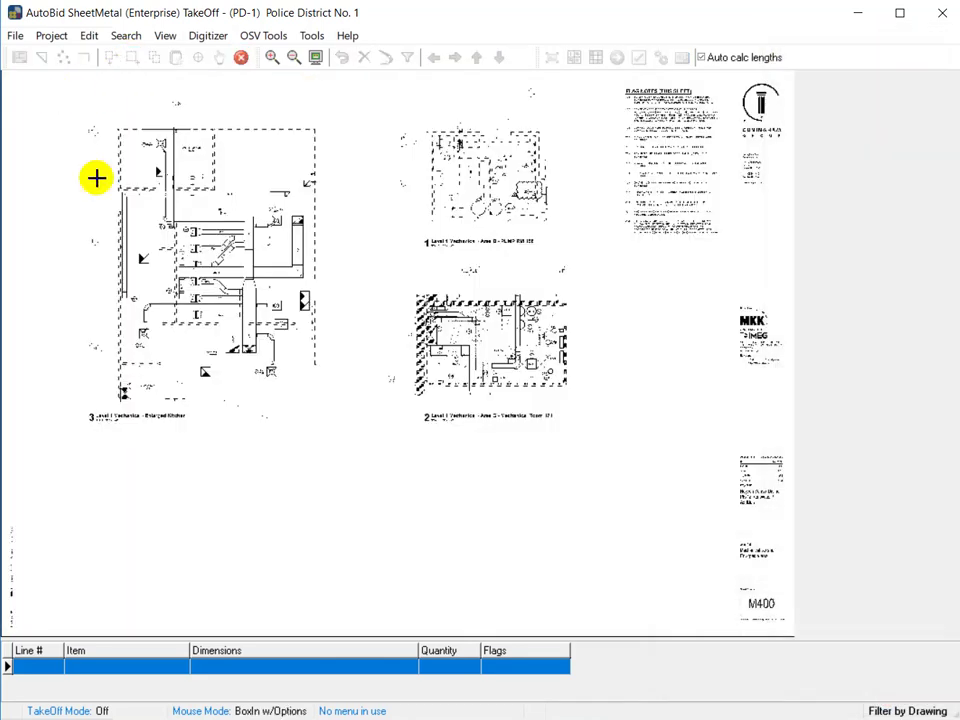
pyautogui.moveTo(54, 94)
pyautogui.mouseDown()
pyautogui.moveTo(161, 377)
pyautogui.moveTo(279, 463)
pyautogui.moveTo(345, 444)
pyautogui.mouseUp()
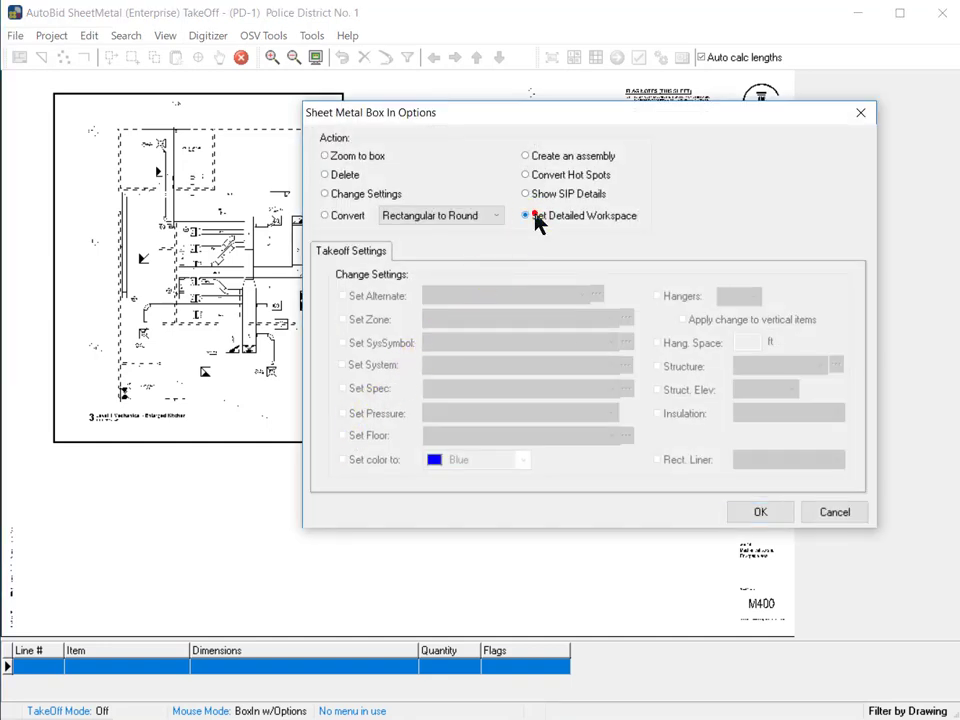
pyautogui.click(761, 512)
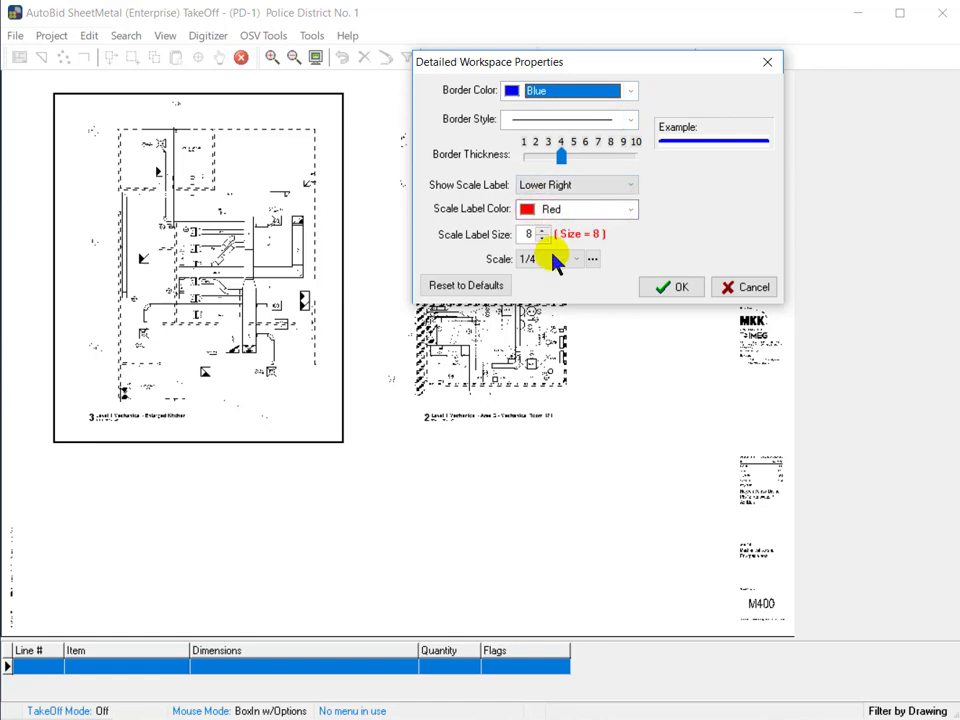
pyautogui.click(576, 262)
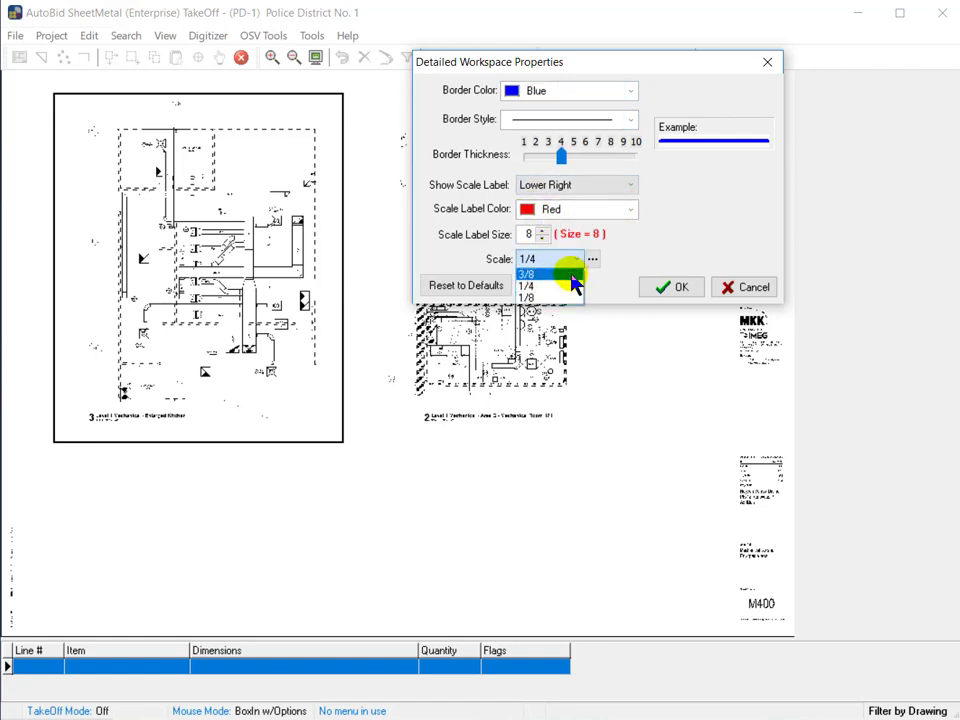
pyautogui.click(681, 288)
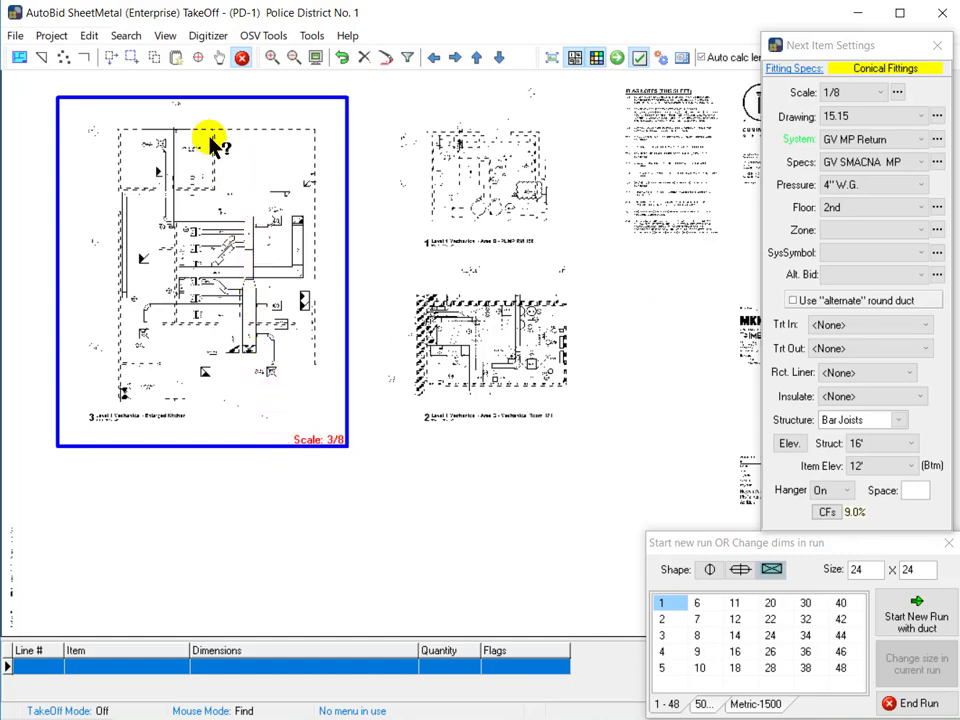
# Step: Set a detailed workspace around the Area B and Area C plans with a green border, blue scale label and 1/4 scale
pyautogui.click(130, 58)
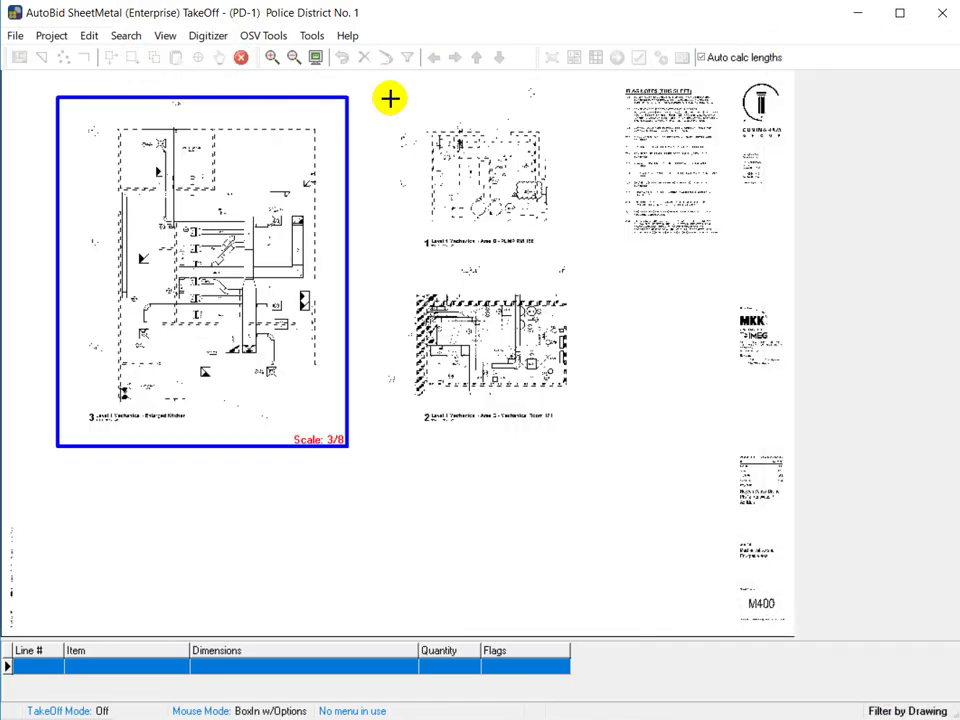
pyautogui.moveTo(502, 213)
pyautogui.mouseDown()
pyautogui.moveTo(566, 304)
pyautogui.moveTo(585, 424)
pyautogui.moveTo(613, 444)
pyautogui.mouseUp()
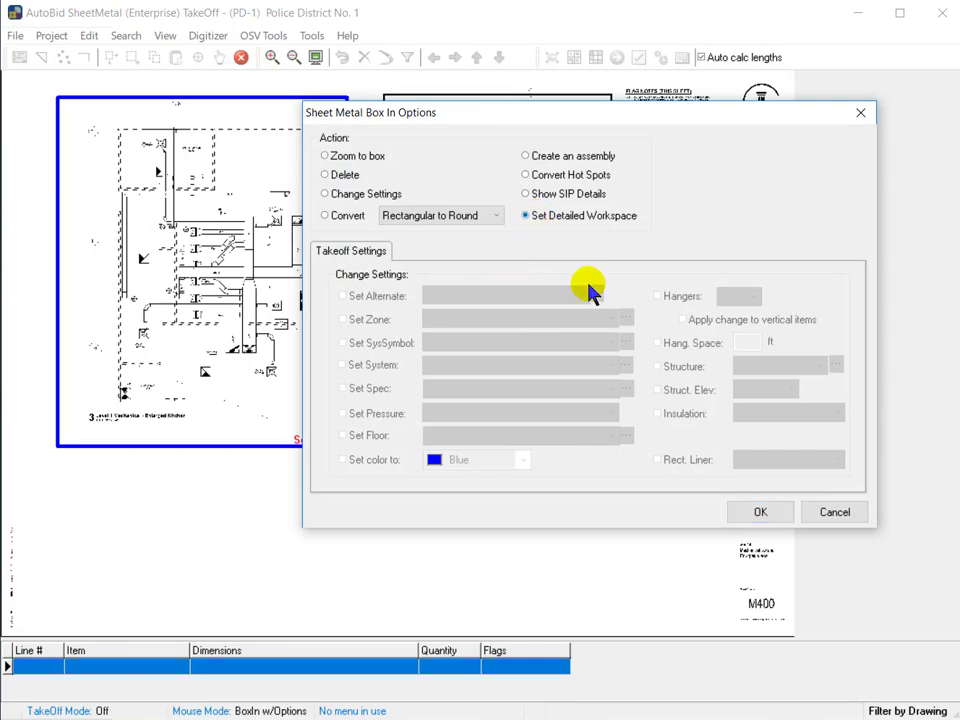
pyautogui.click(757, 513)
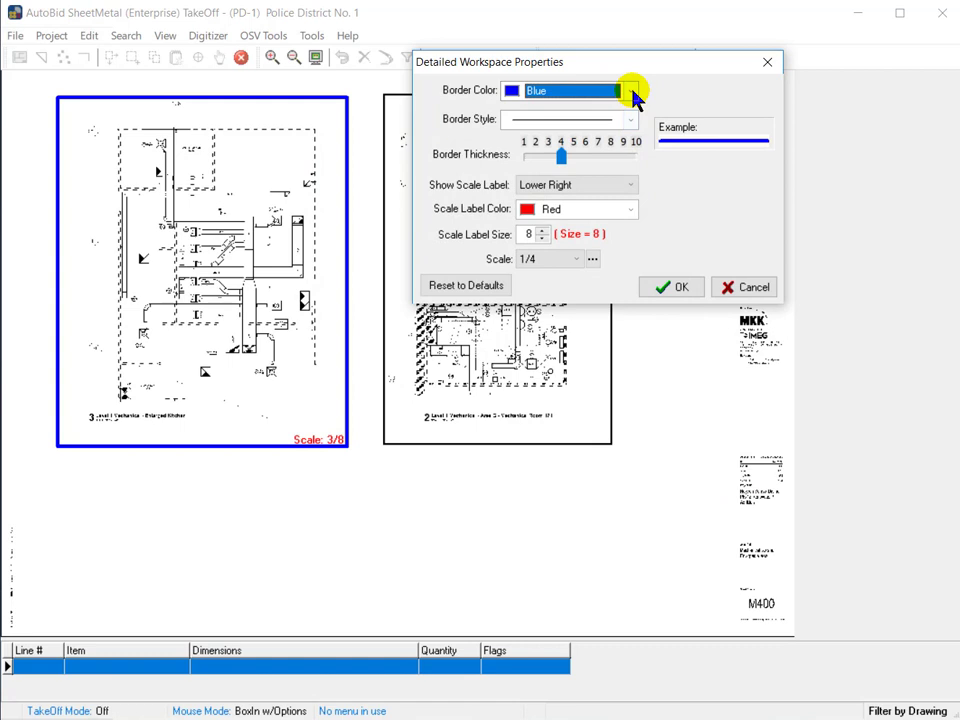
pyautogui.click(632, 91)
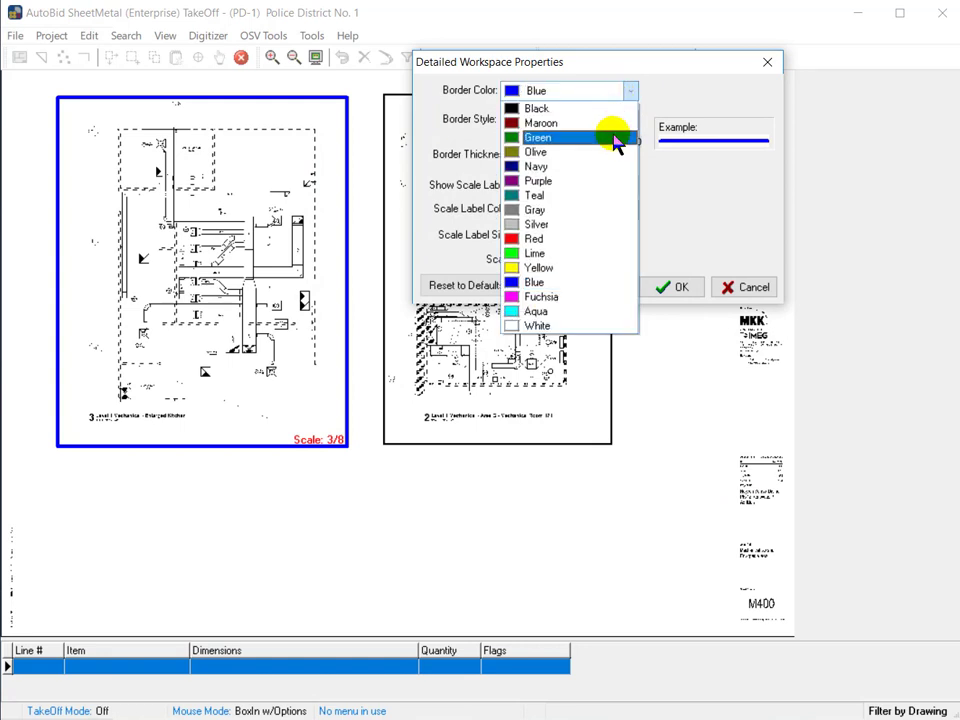
pyautogui.click(617, 137)
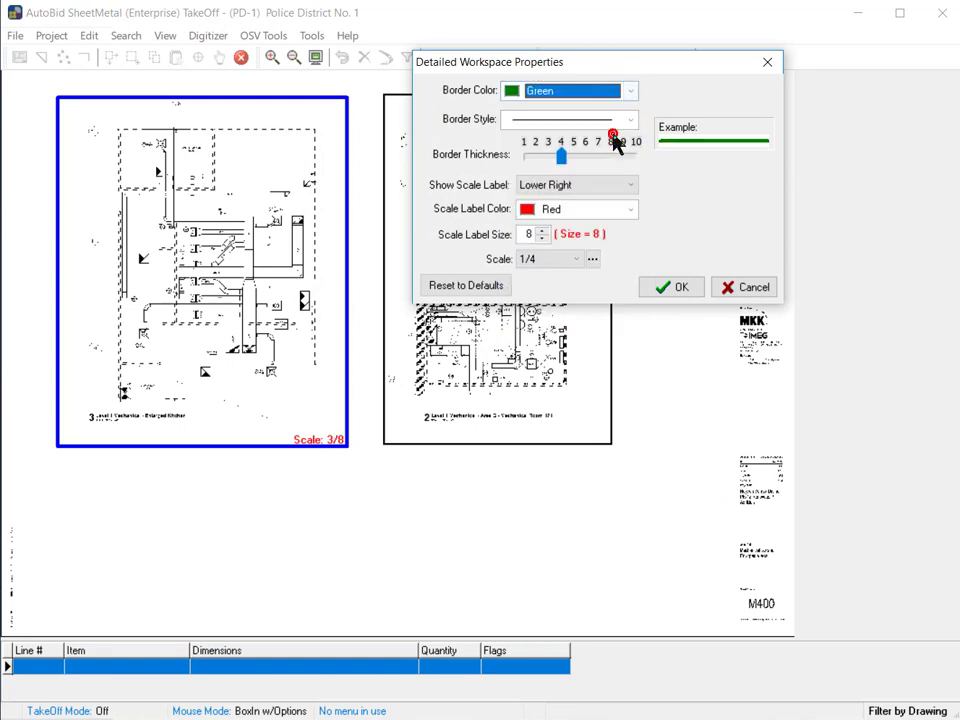
pyautogui.click(632, 210)
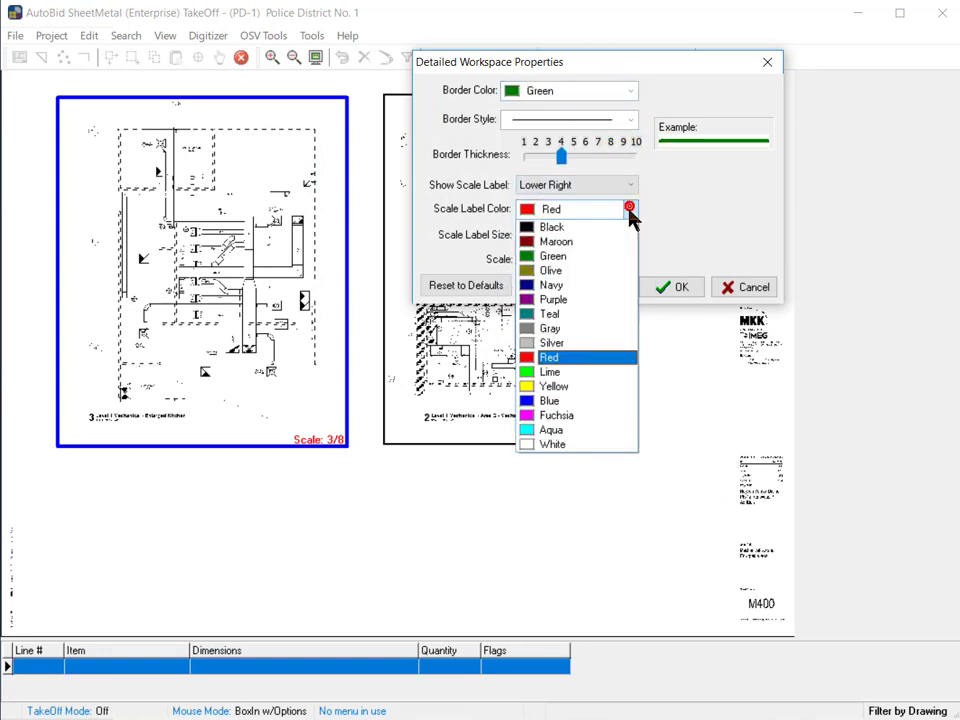
pyautogui.click(609, 401)
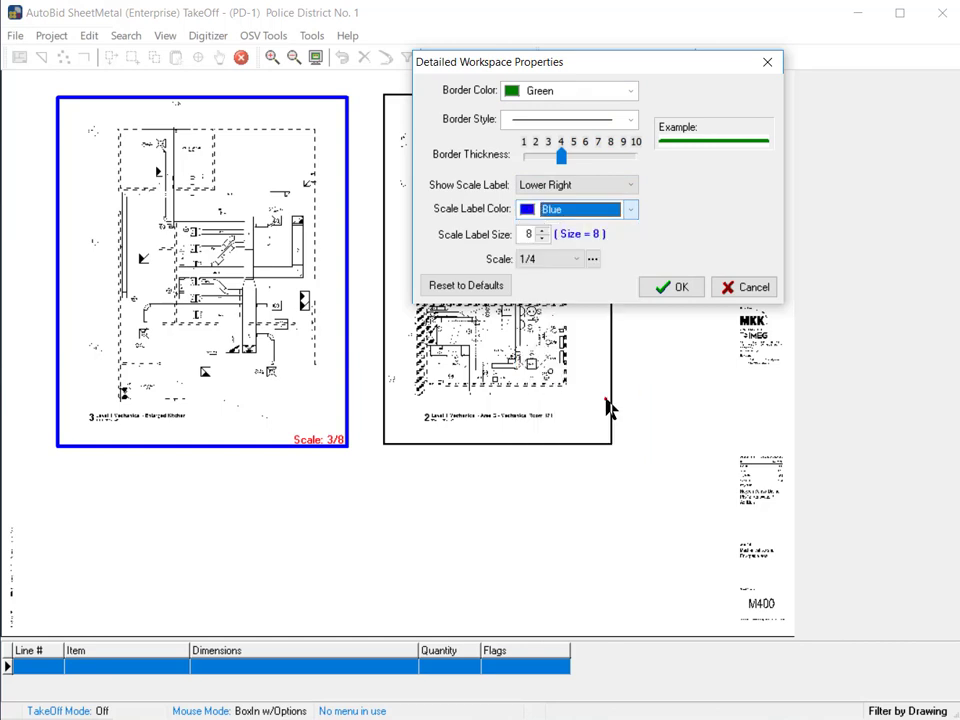
pyautogui.click(577, 259)
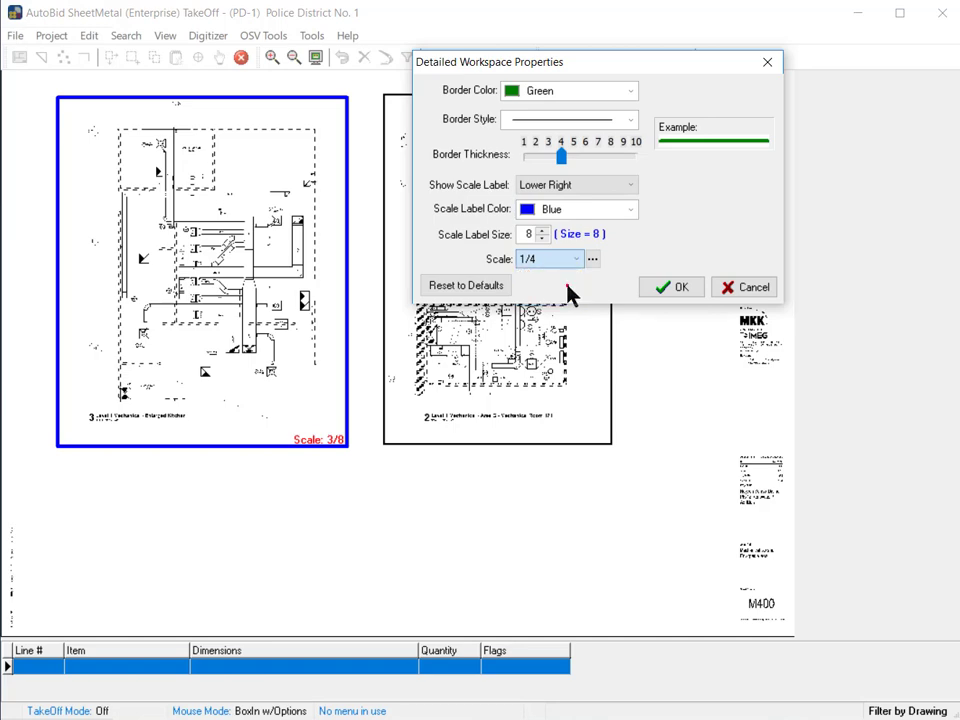
pyautogui.click(655, 291)
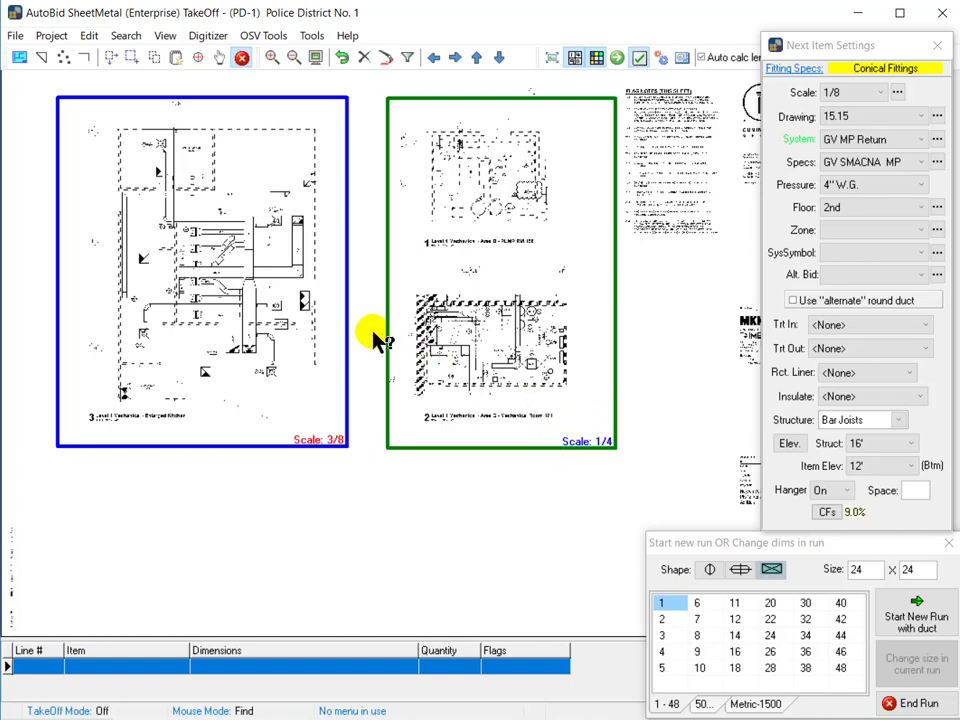
# Step: Take off a 28 x 18 rectangular duct run in the kitchen, about 7'4" from the riser to the corner and about 16'9" to the far end
pyautogui.scroll(5, 218, 258)
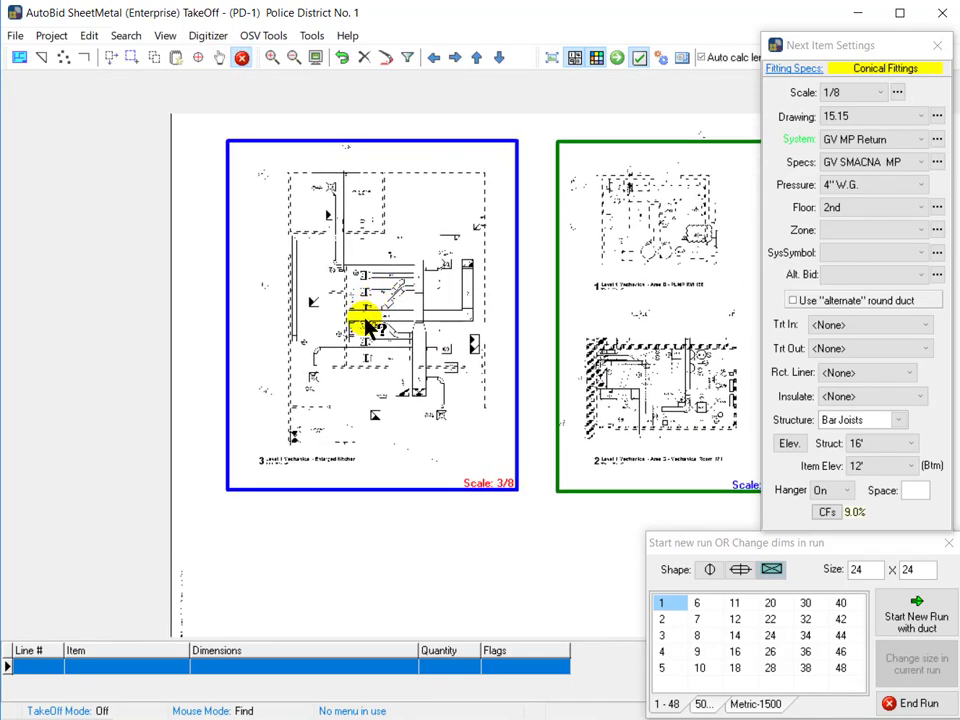
pyautogui.scroll(5, 213, 232)
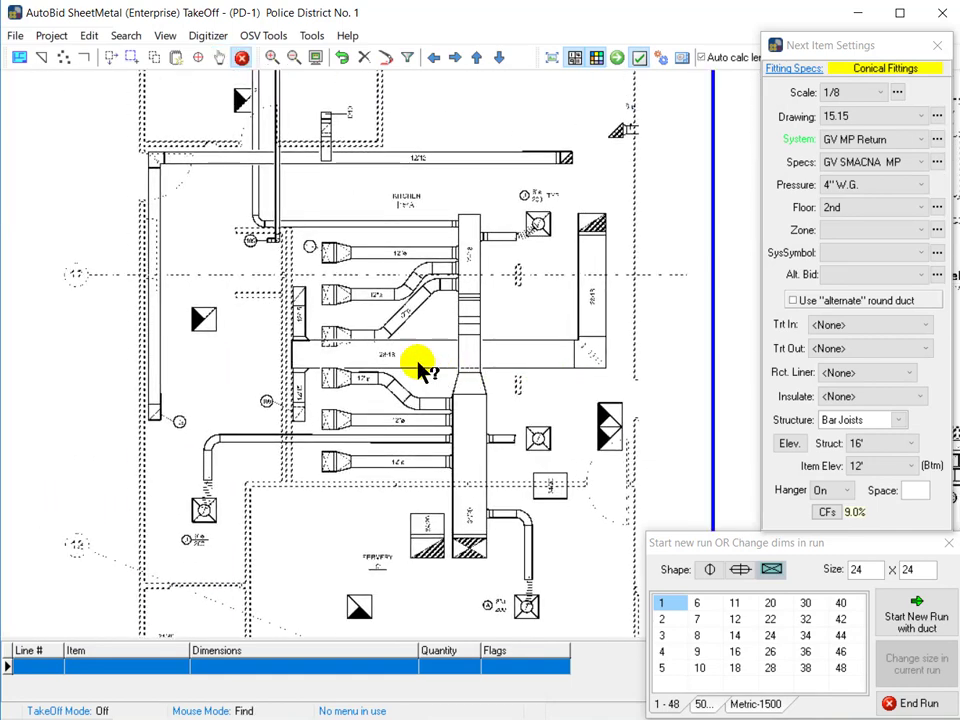
pyautogui.moveTo(392, 240)
pyautogui.mouseDown()
pyautogui.moveTo(443, 300)
pyautogui.moveTo(446, 322)
pyautogui.mouseUp()
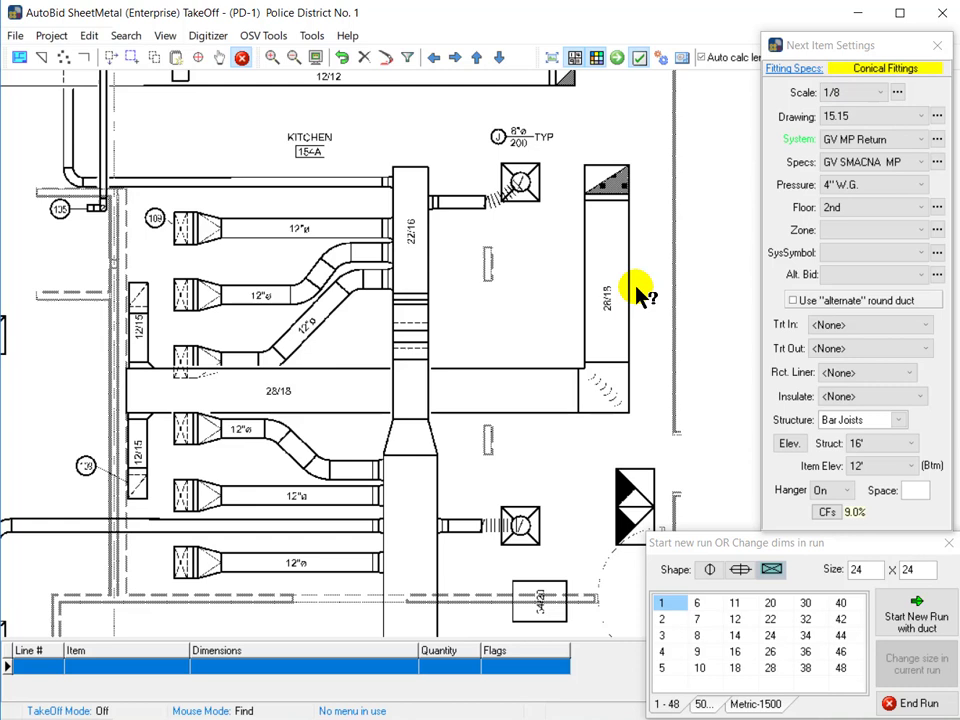
pyautogui.click(772, 668)
pyautogui.click(736, 668)
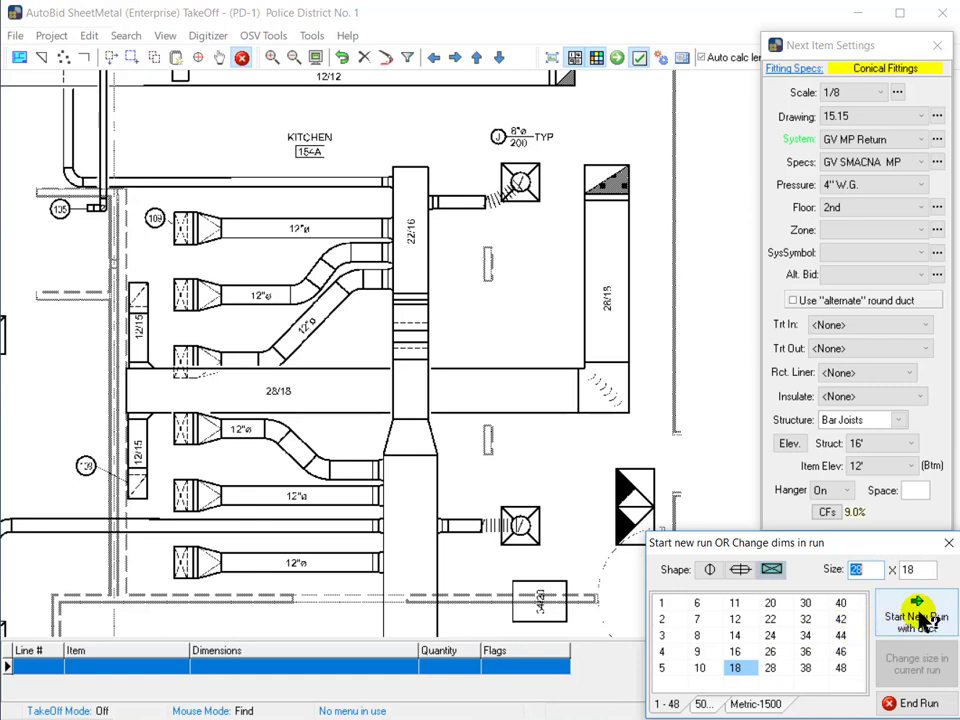
pyautogui.click(889, 620)
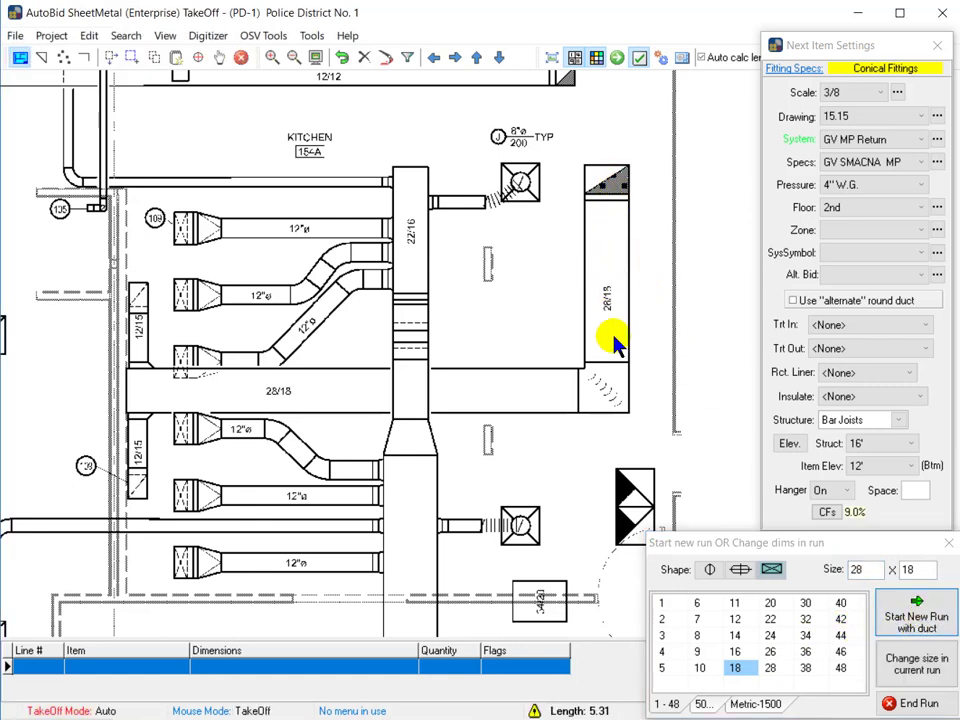
pyautogui.click(613, 383)
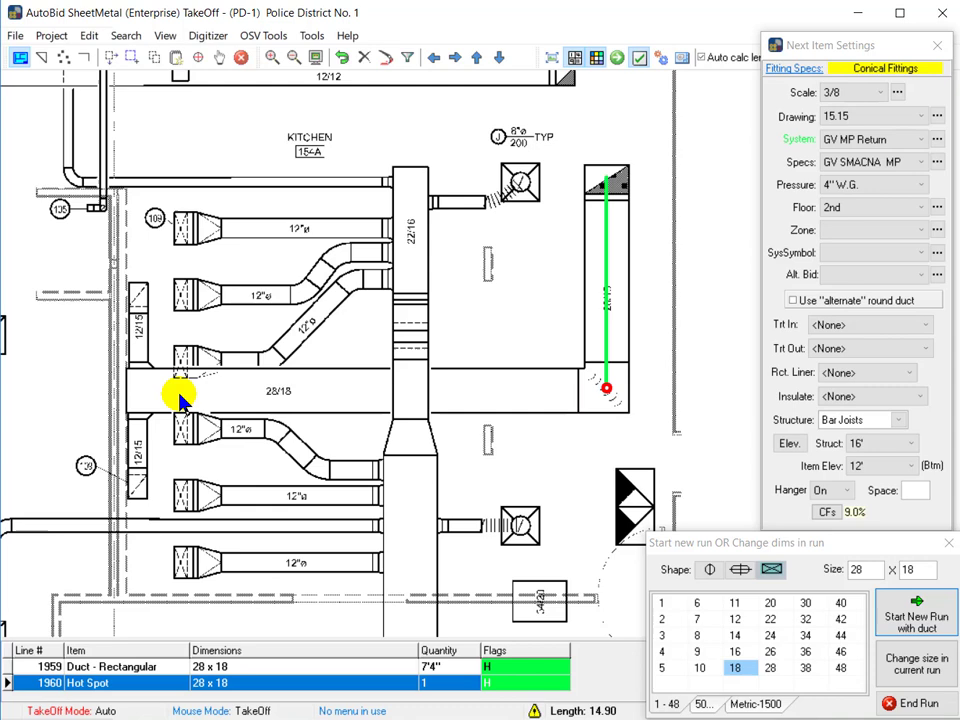
pyautogui.click(128, 388)
pyautogui.rightClick(130, 395)
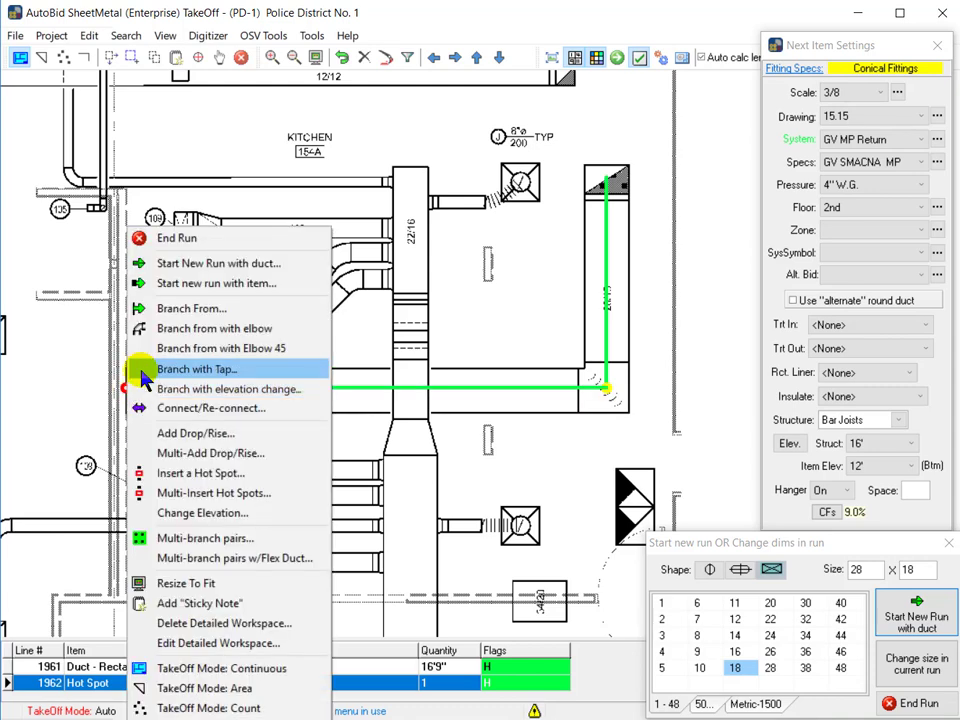
pyautogui.click(137, 178)
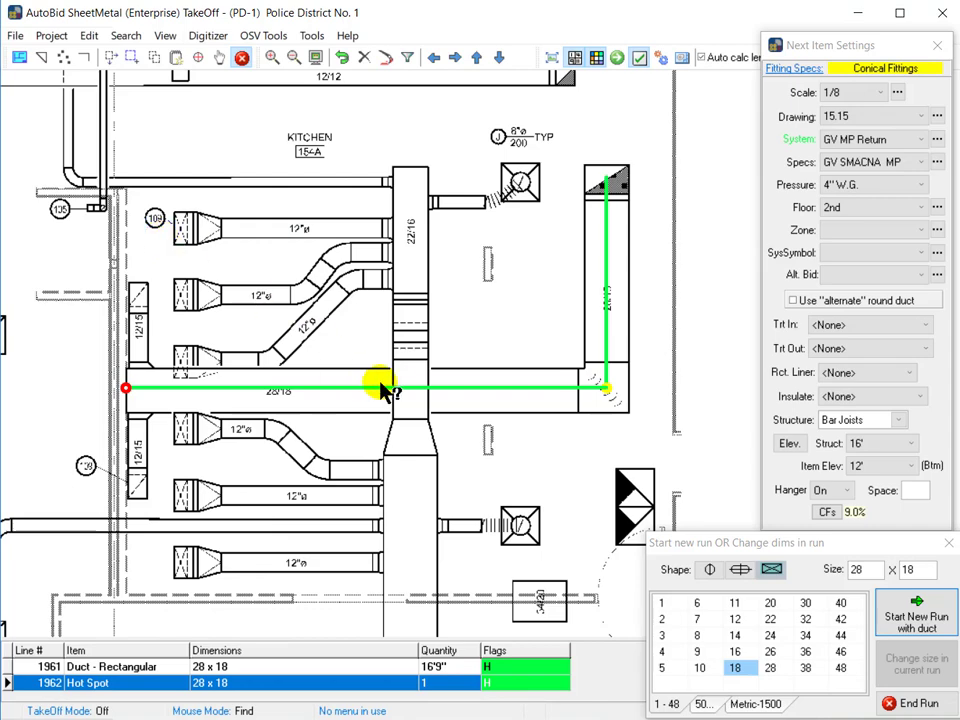
# Step: Set the system for the next items to GV LP Supply for the Mechanical Room 171 ductwork
pyautogui.scroll(-2, 428, 390)
pyautogui.moveTo(655, 420)
pyautogui.mouseDown()
pyautogui.moveTo(542, 401)
pyautogui.moveTo(386, 401)
pyautogui.mouseUp()
pyautogui.moveTo(639, 401); pyautogui.dragTo(455, 232)
pyautogui.scroll(3, 364, 381)
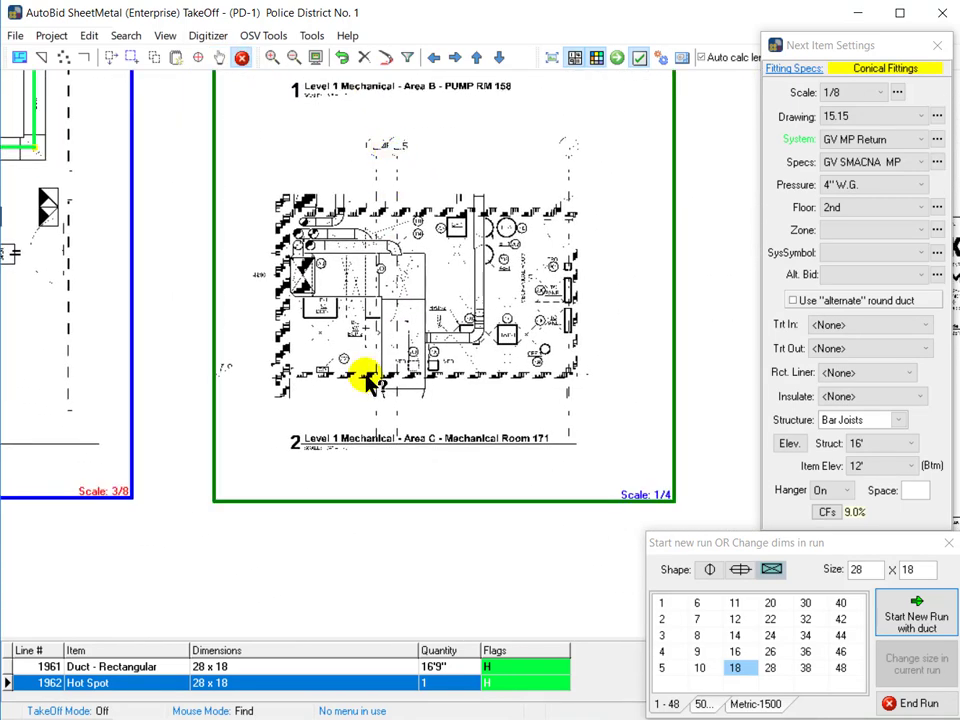
pyautogui.moveTo(296, 274); pyautogui.dragTo(578, 388)
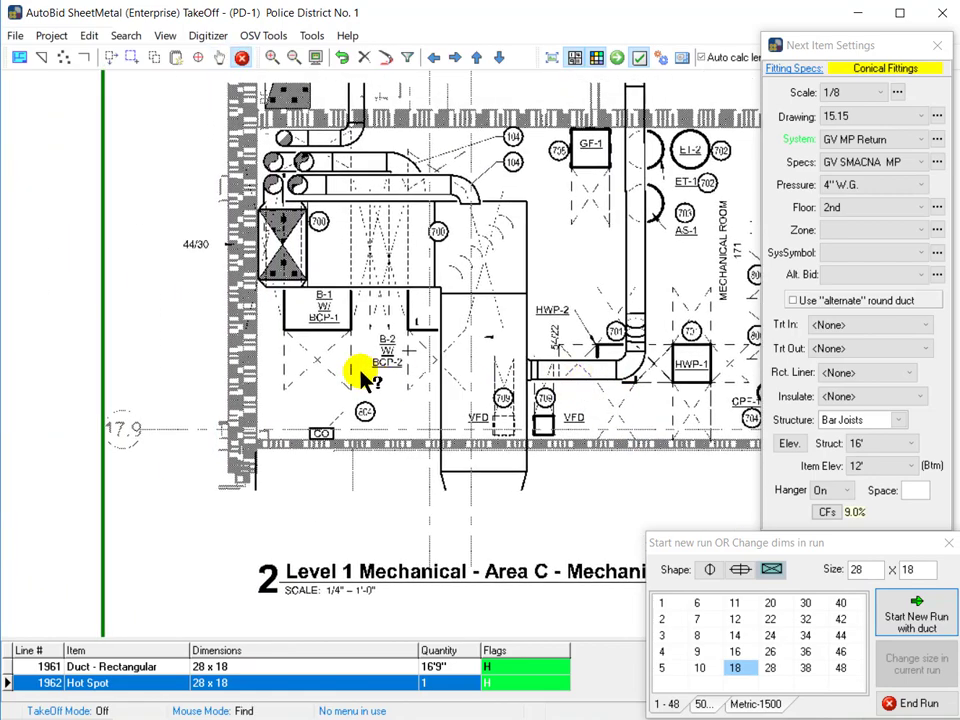
pyautogui.scroll(3, 321, 336)
pyautogui.moveTo(331, 372); pyautogui.dragTo(347, 393)
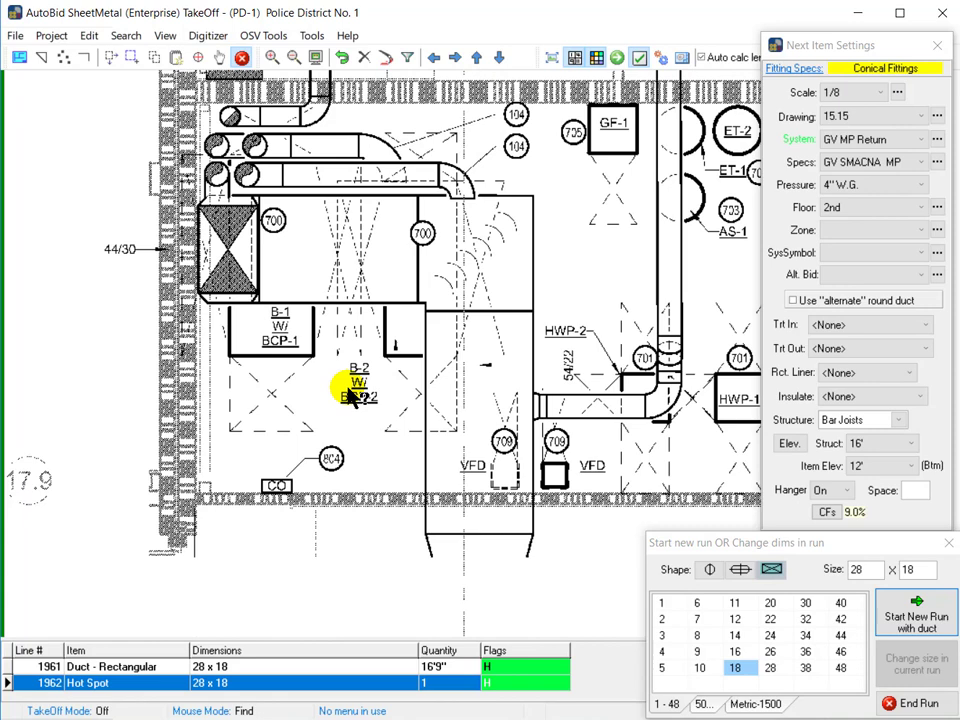
pyautogui.click(868, 142)
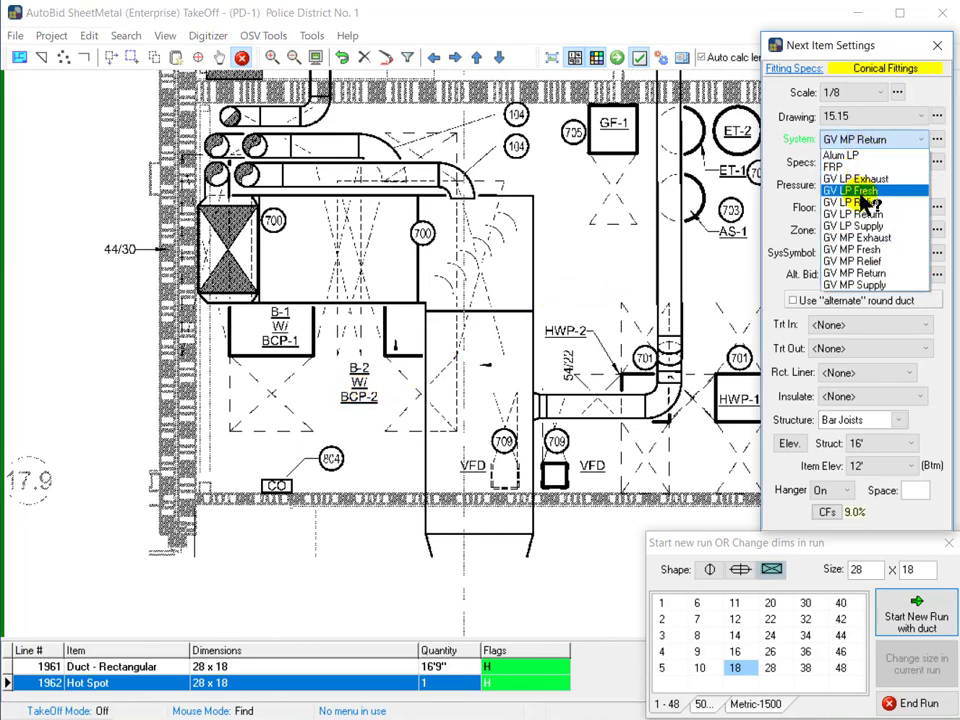
pyautogui.click(872, 227)
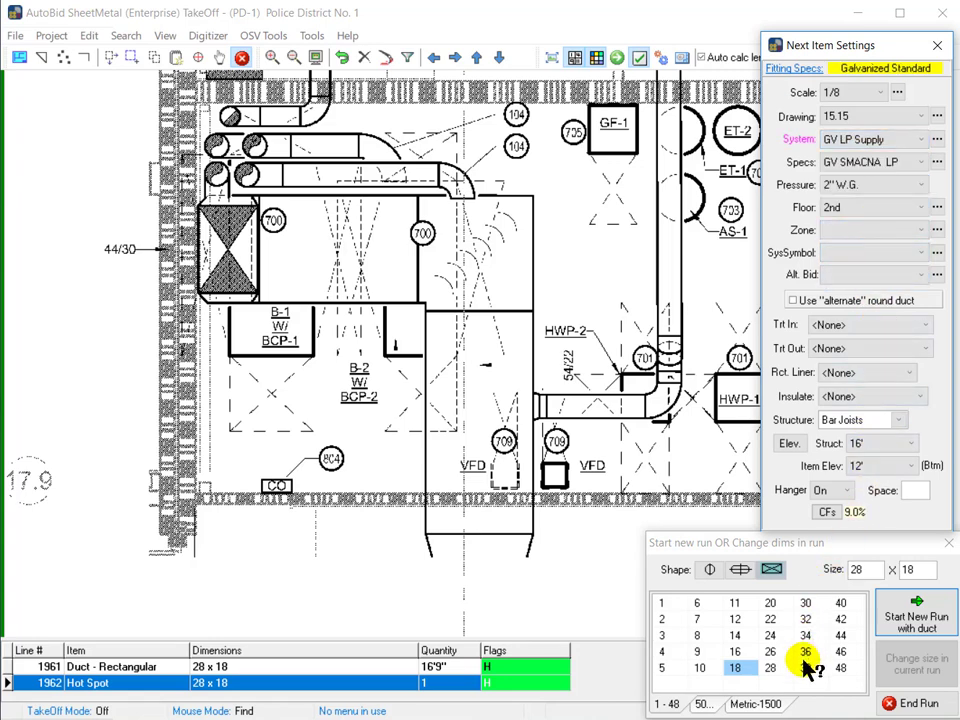
# Step: Take off a 44 x 30 rectangular duct run in Mechanical Room 171, about 10'7" from the riser to the corner and about 12'1" down the main
pyautogui.click(841, 636)
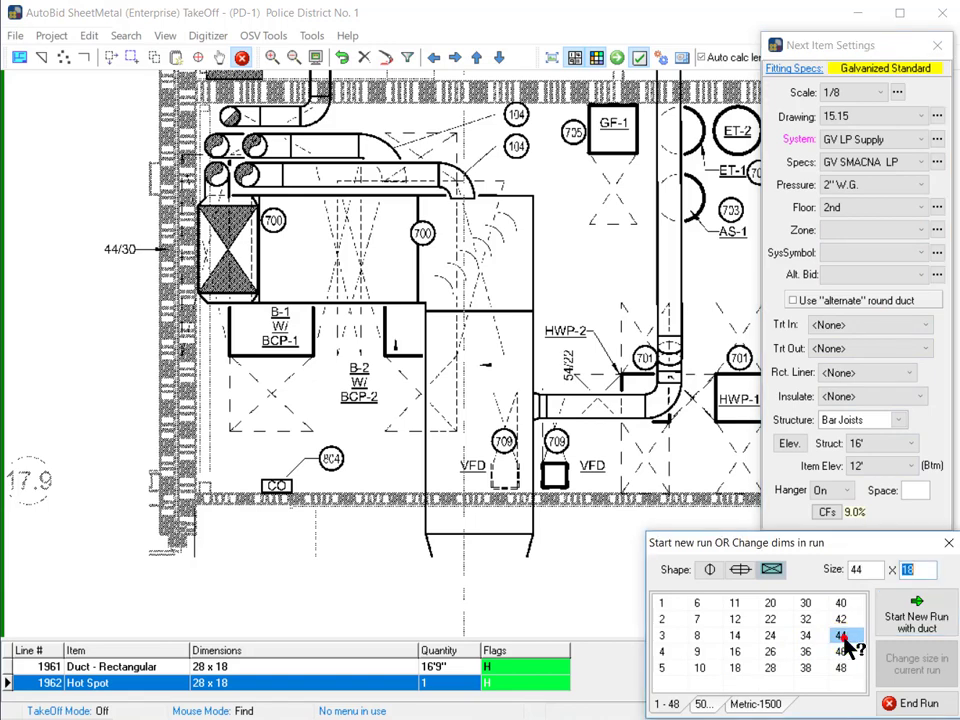
pyautogui.click(806, 604)
pyautogui.click(905, 614)
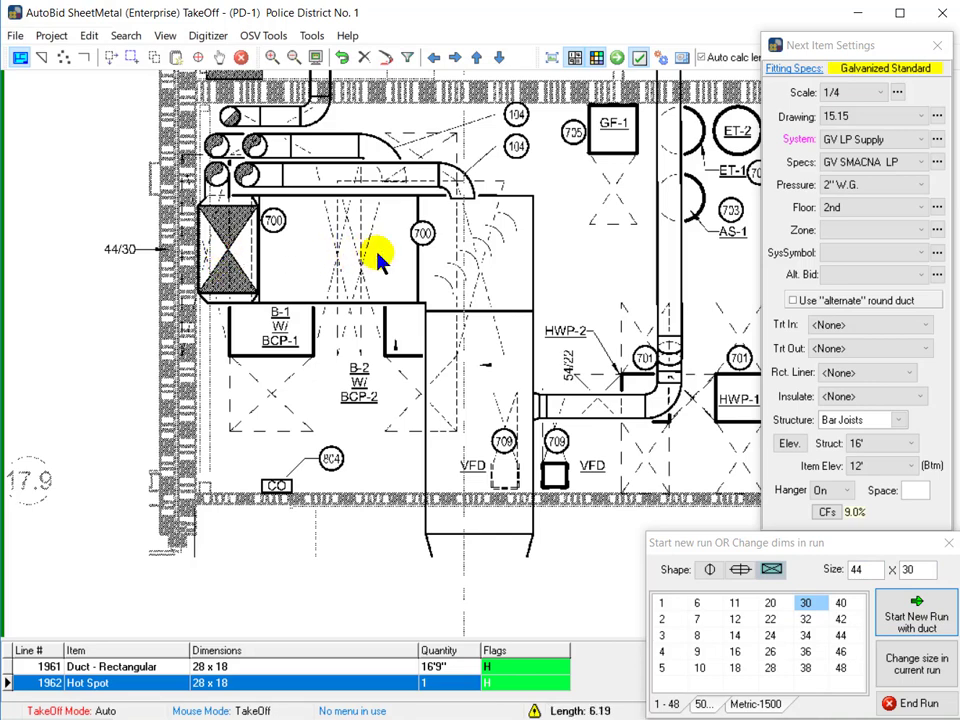
pyautogui.click(477, 247)
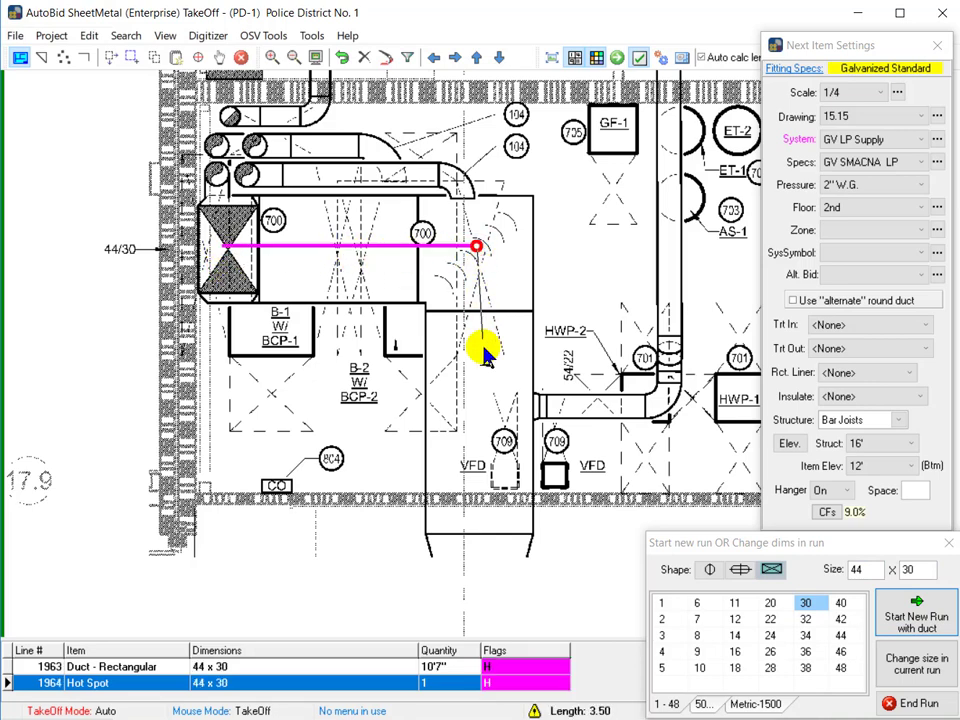
pyautogui.click(482, 538)
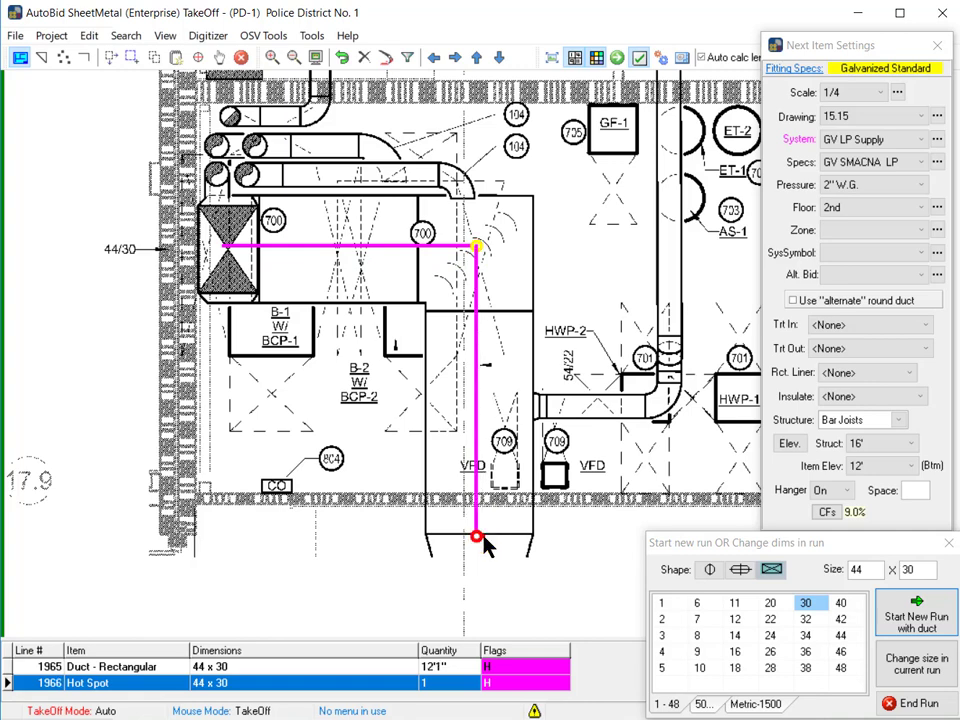
pyautogui.rightClick(482, 540)
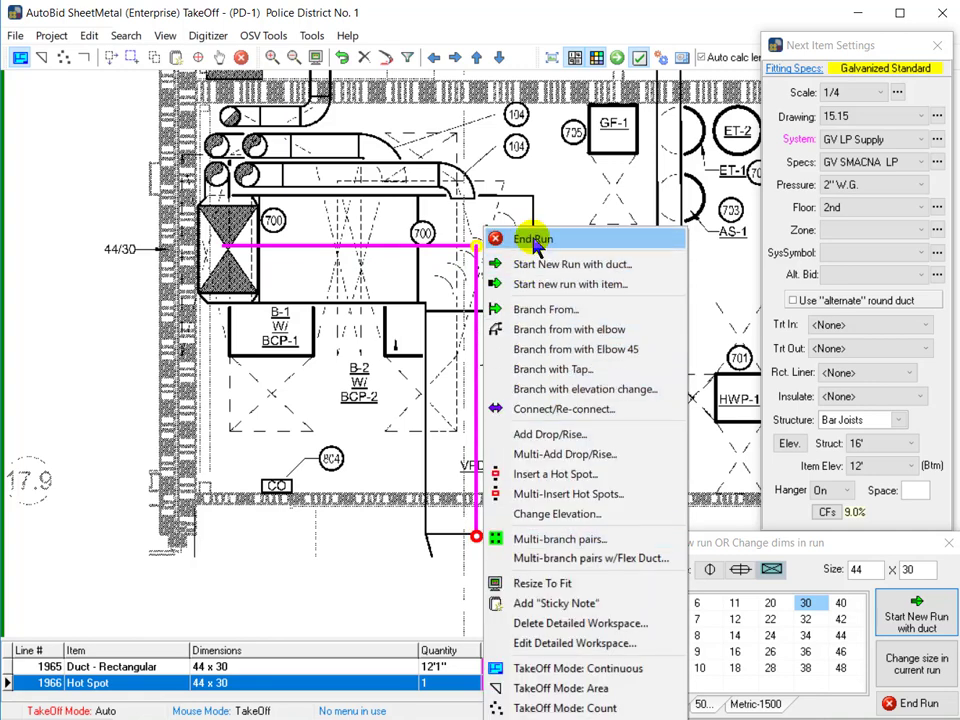
pyautogui.click(531, 238)
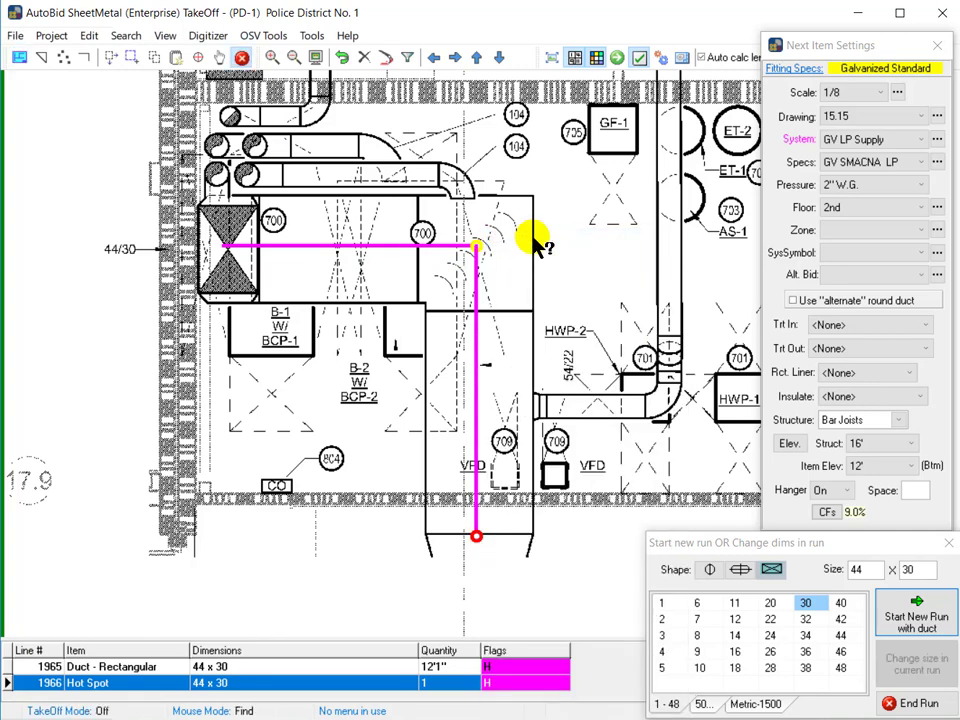
# Step: Branch a 12-inch round duct off the 44 x 30 vertical main in Mechanical Room 171, about 8'2" across to the corner at HWP-2
pyautogui.rightClick(510, 393)
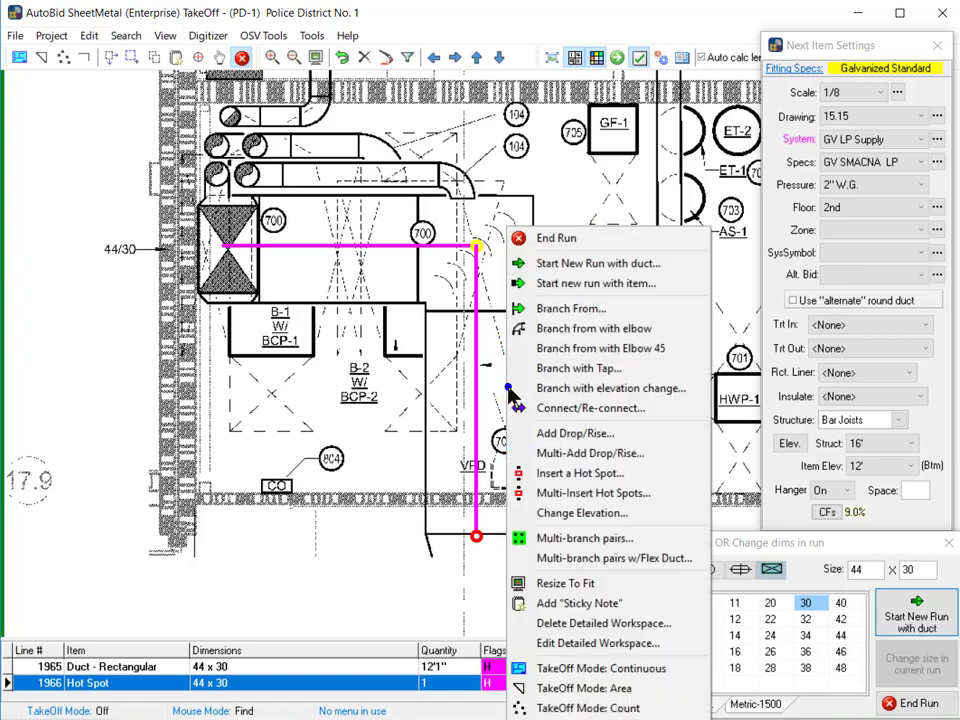
pyautogui.click(547, 311)
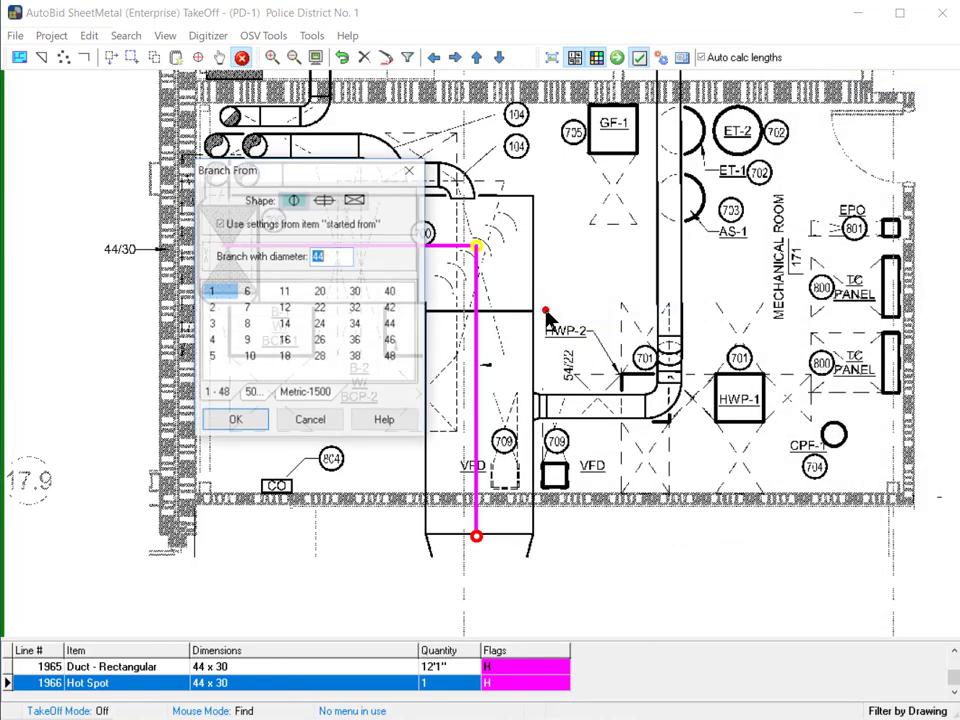
pyautogui.click(296, 309)
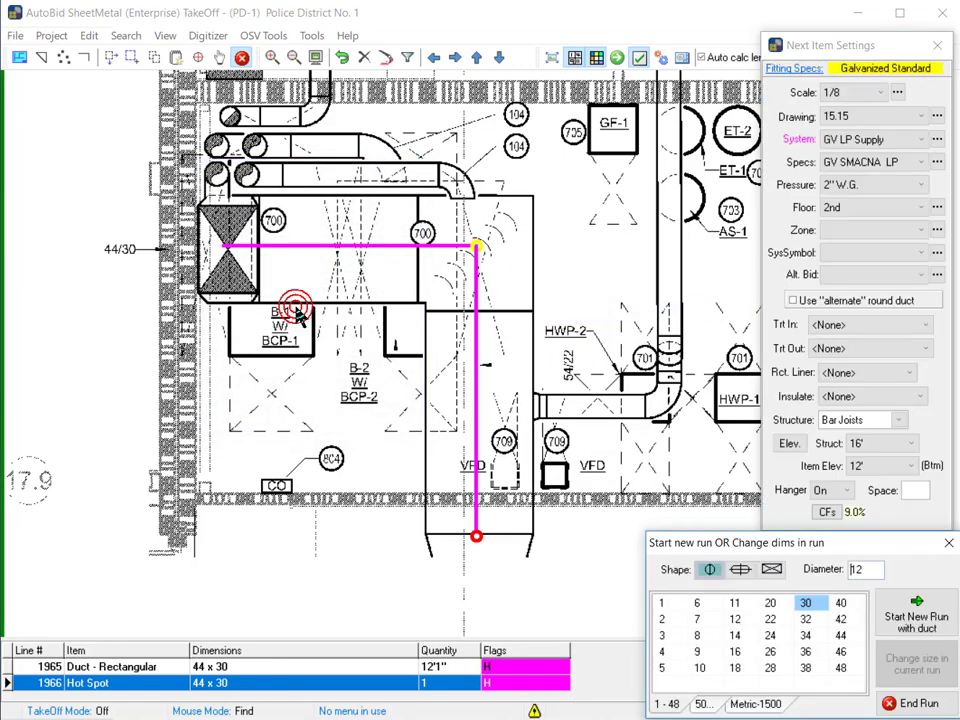
pyautogui.click(477, 415)
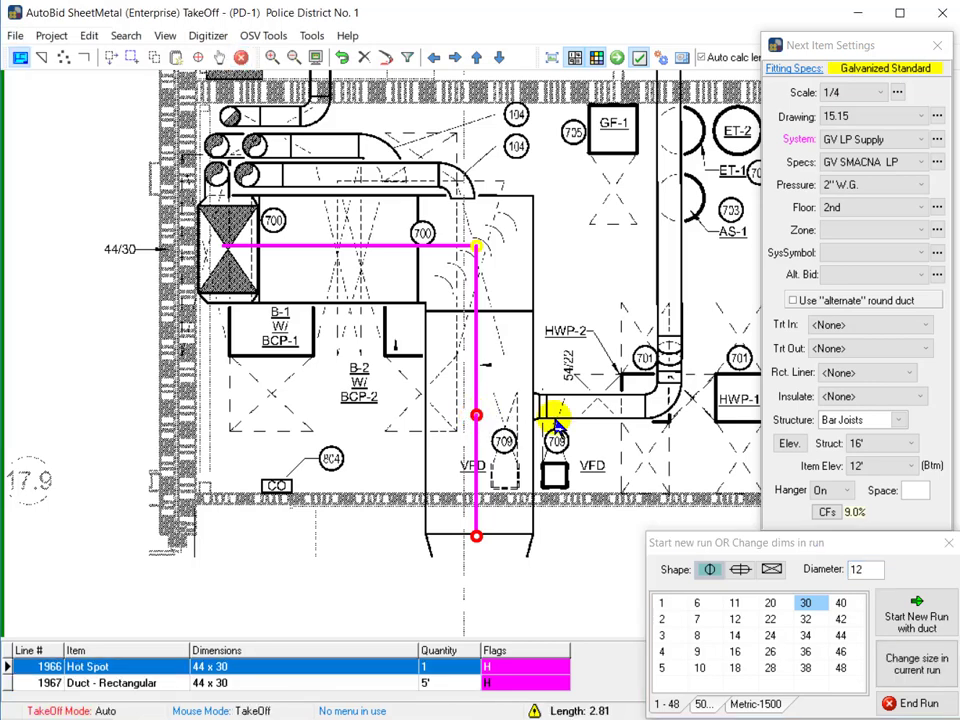
pyautogui.click(672, 418)
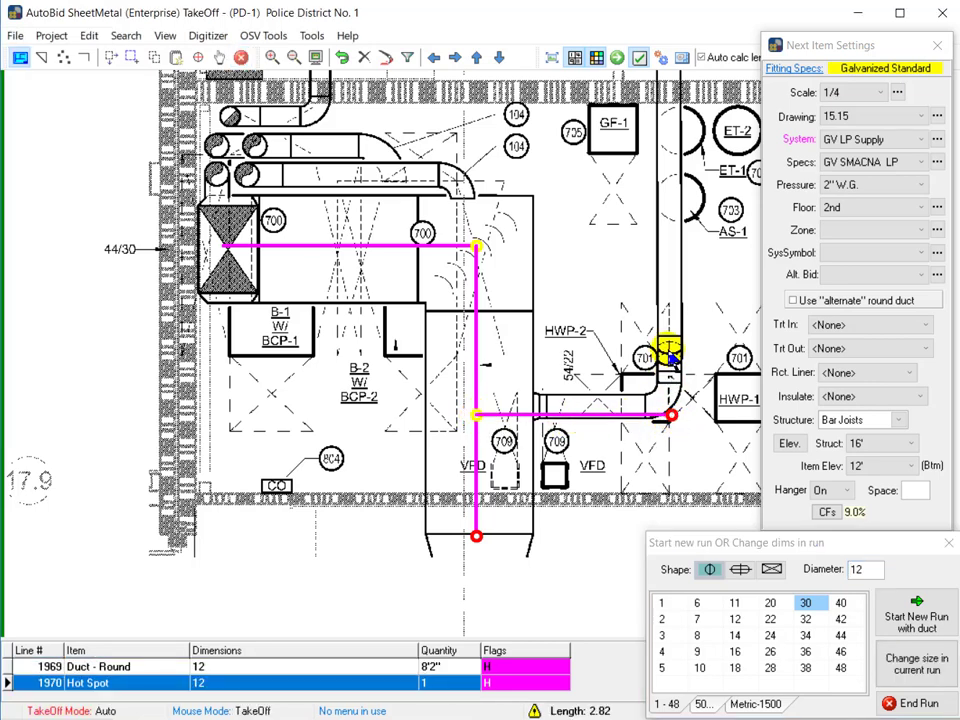
# Step: Run the round duct about 2'9" up from the corner, change its elevation to 13', continue about 10'6" to the upper wall and end the run
pyautogui.click(872, 470)
pyautogui.click(872, 505)
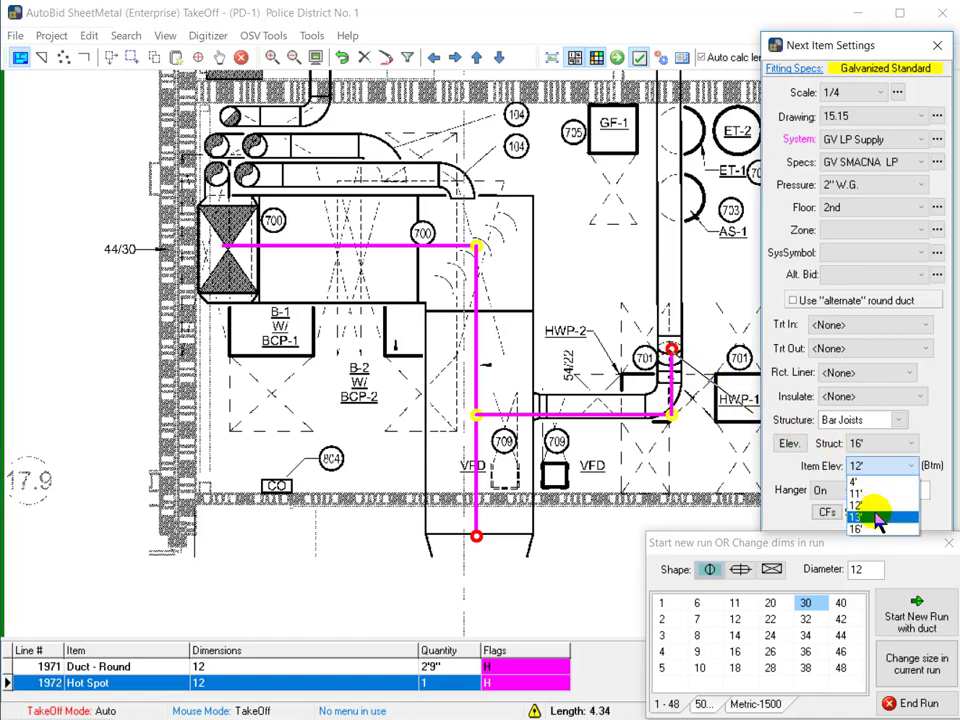
pyautogui.click(877, 518)
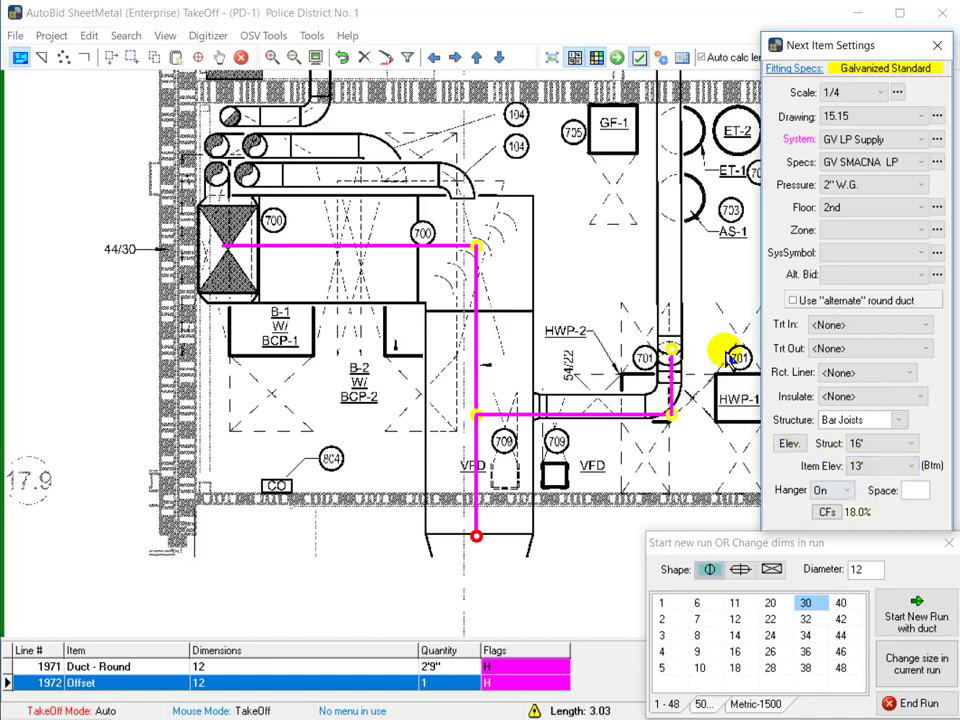
pyautogui.rightClick(672, 100)
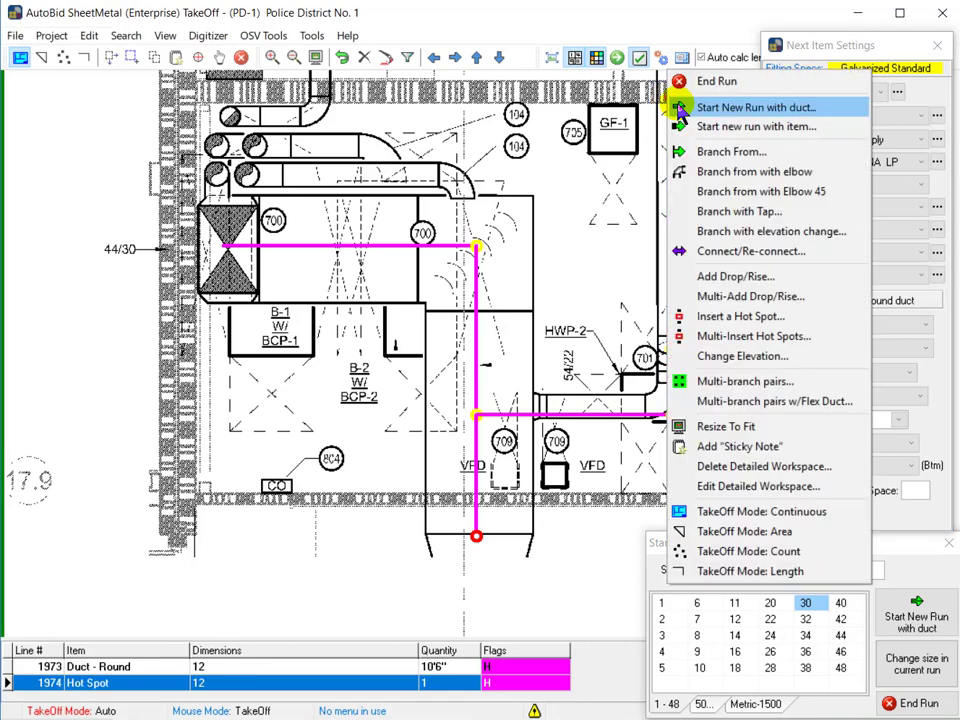
pyautogui.click(673, 79)
pyautogui.click(530, 232)
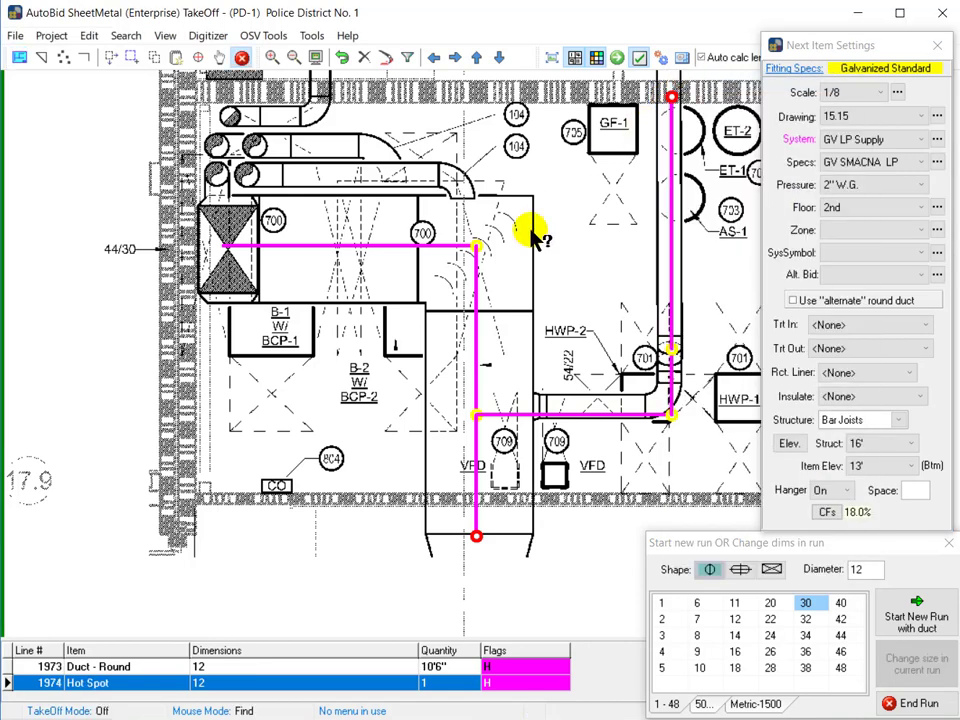
# Step: Set up multi-branch pairs for the kitchen main as rectangular 12 x 15 ducts ending with a hot spot
pyautogui.moveTo(279, 378); pyautogui.dragTo(418, 347)
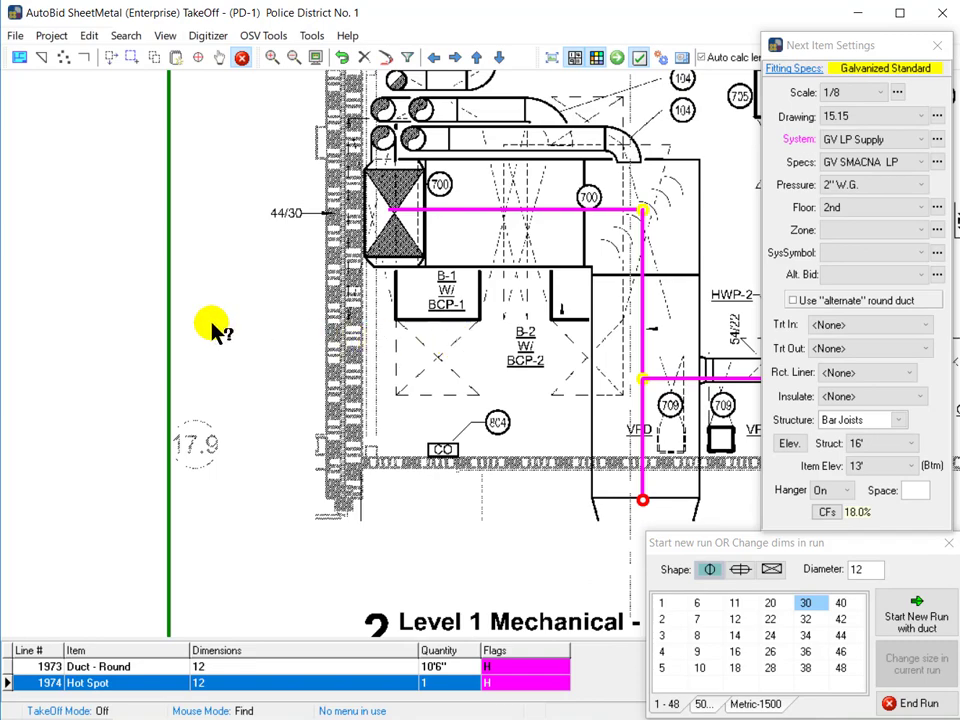
pyautogui.moveTo(213, 325); pyautogui.dragTo(465, 332)
pyautogui.moveTo(161, 336); pyautogui.dragTo(495, 420)
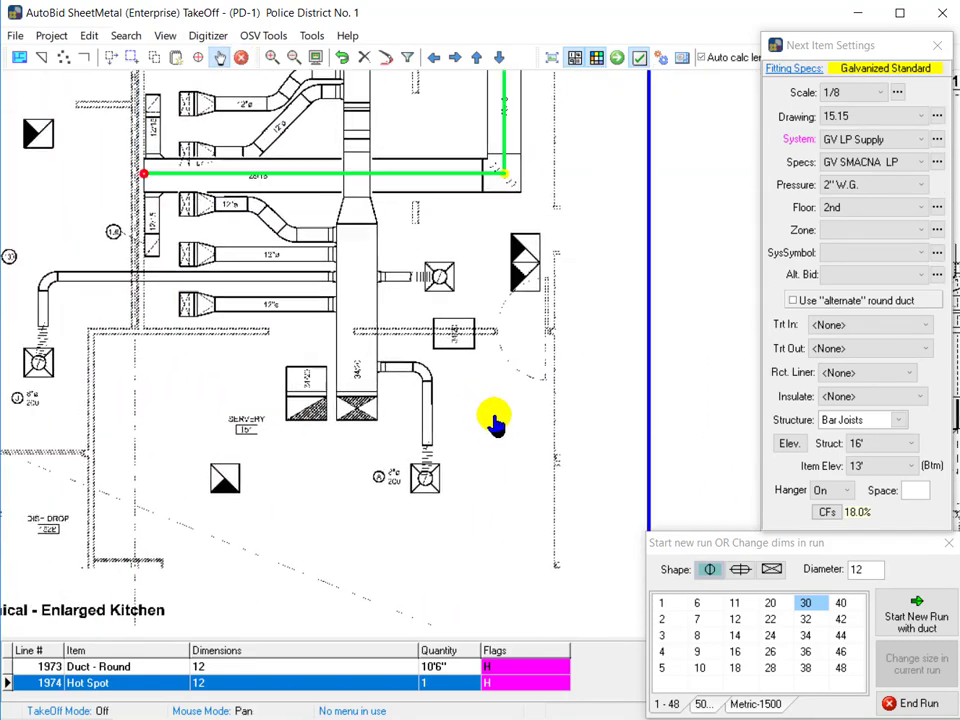
pyautogui.scroll(4, 368, 338)
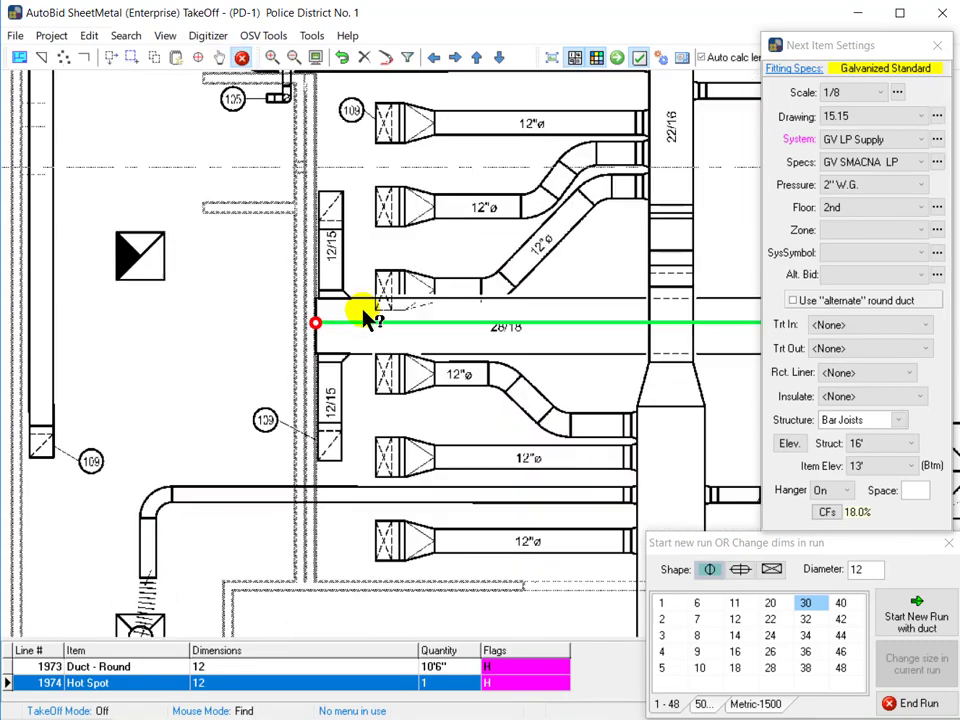
pyautogui.scroll(2, 366, 316)
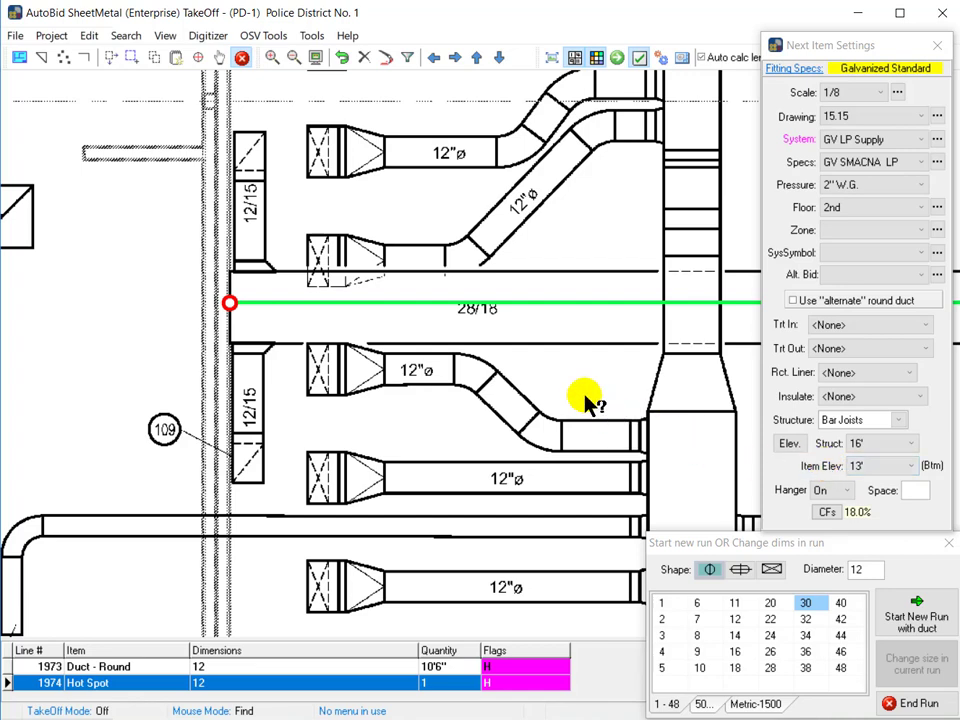
pyautogui.rightClick(545, 385)
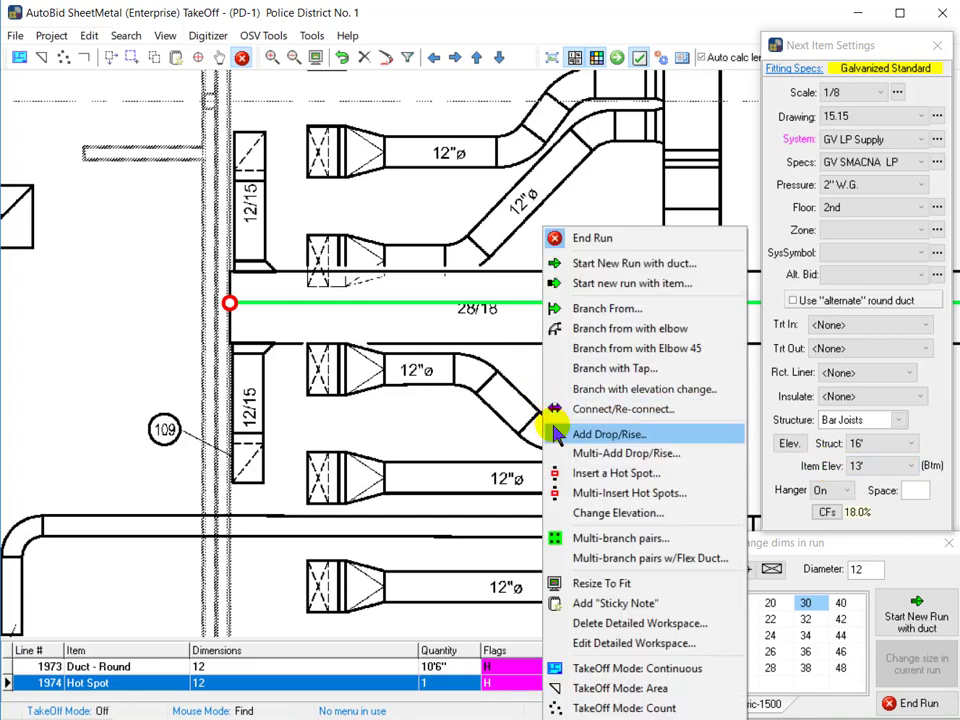
pyautogui.click(632, 540)
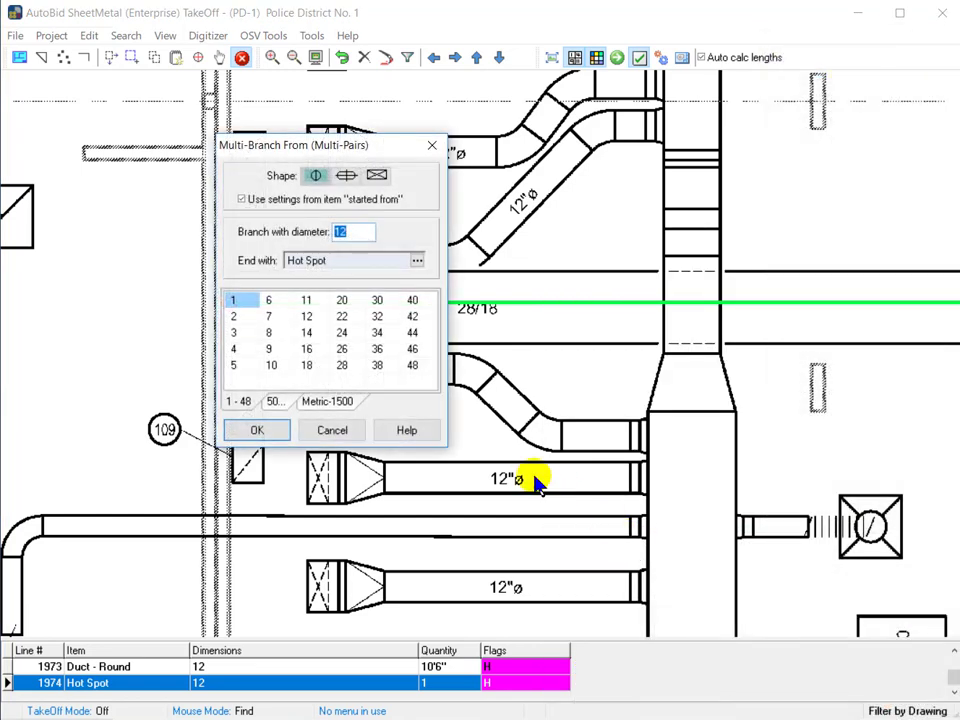
pyautogui.click(376, 180)
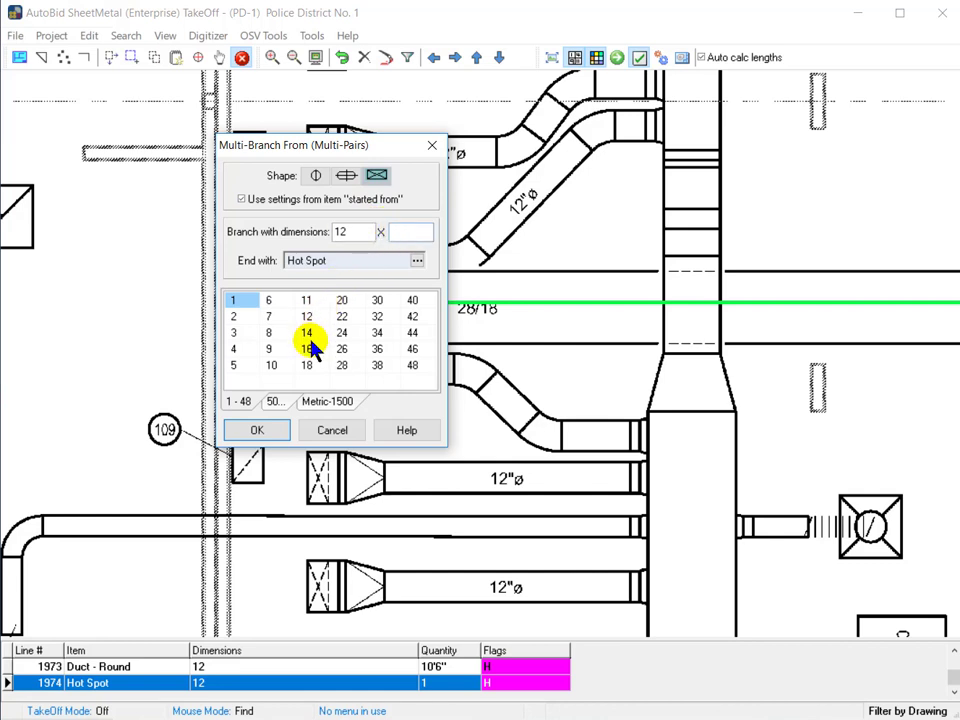
pyautogui.write('1')
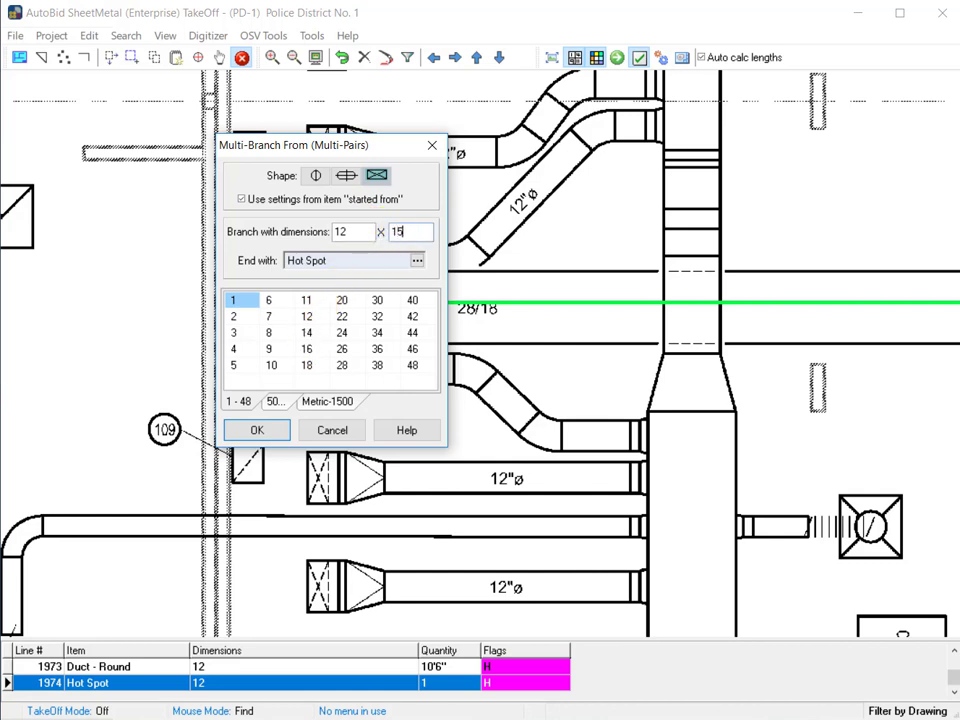
pyautogui.write('5')
pyautogui.click(257, 429)
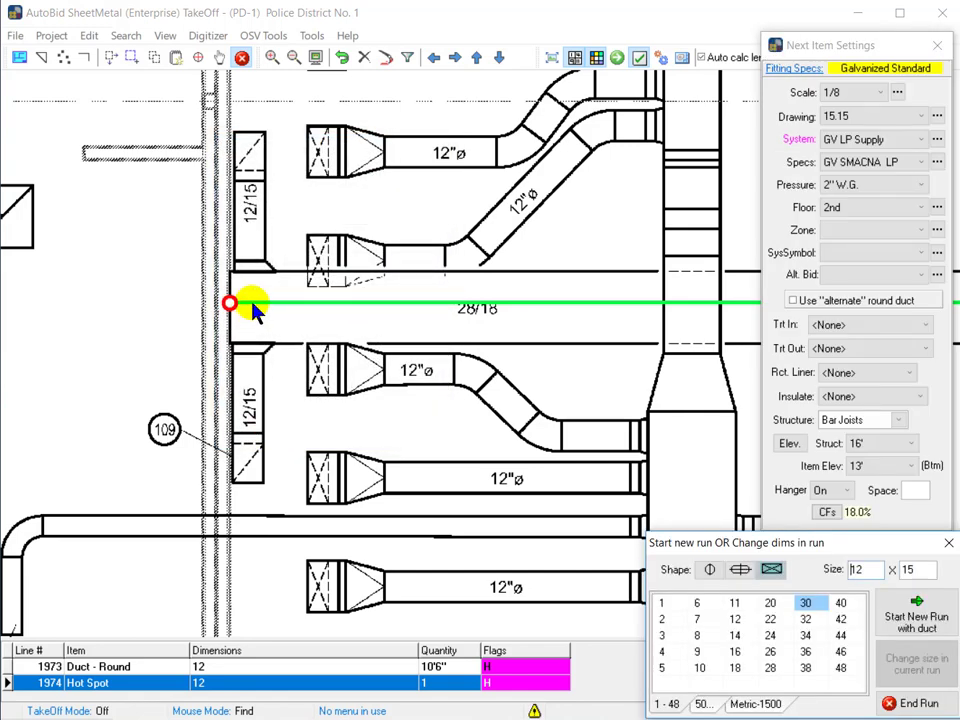
# Step: Place a pair of 12 x 15 branches near the open end of the kitchen's 28 x 18 main, about 3'5" up and about 3'4" down
pyautogui.click(251, 304)
pyautogui.doubleClick(251, 146)
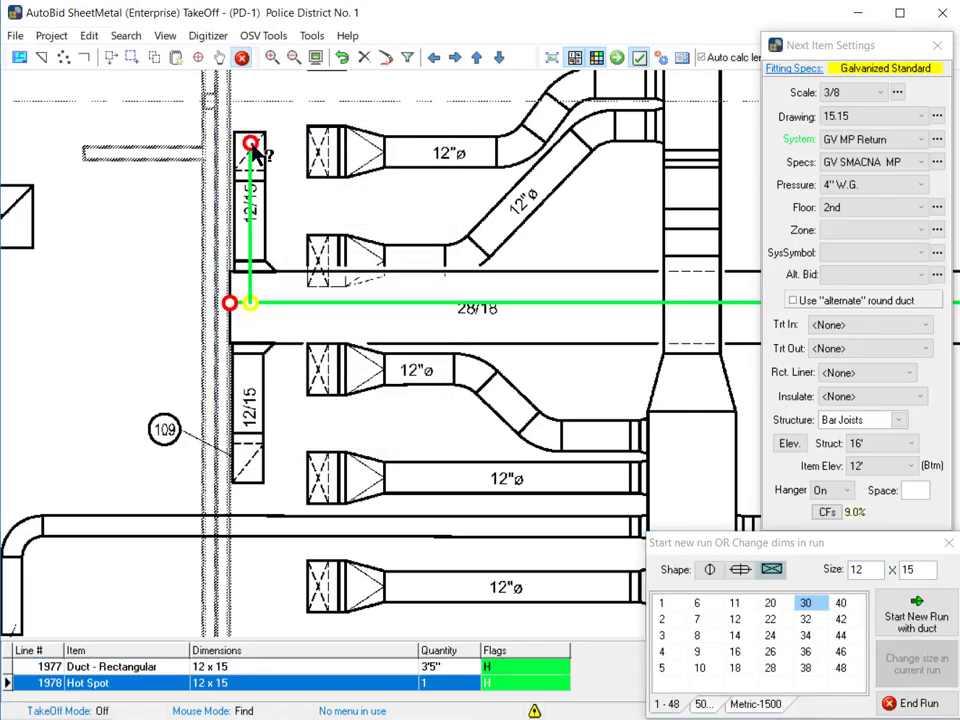
pyautogui.click(253, 307)
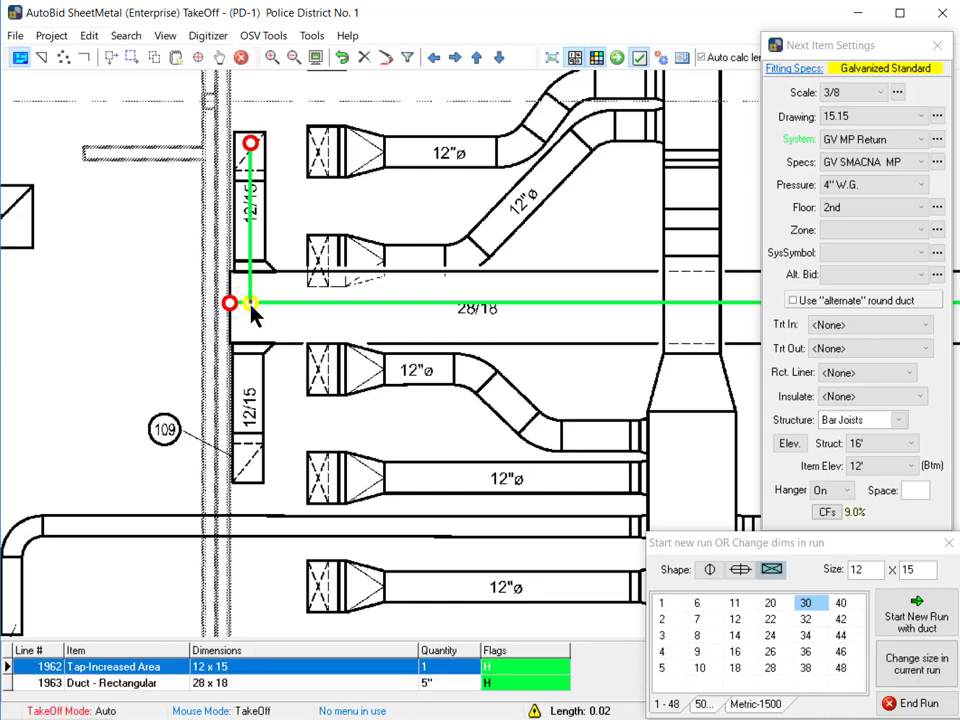
pyautogui.doubleClick(251, 462)
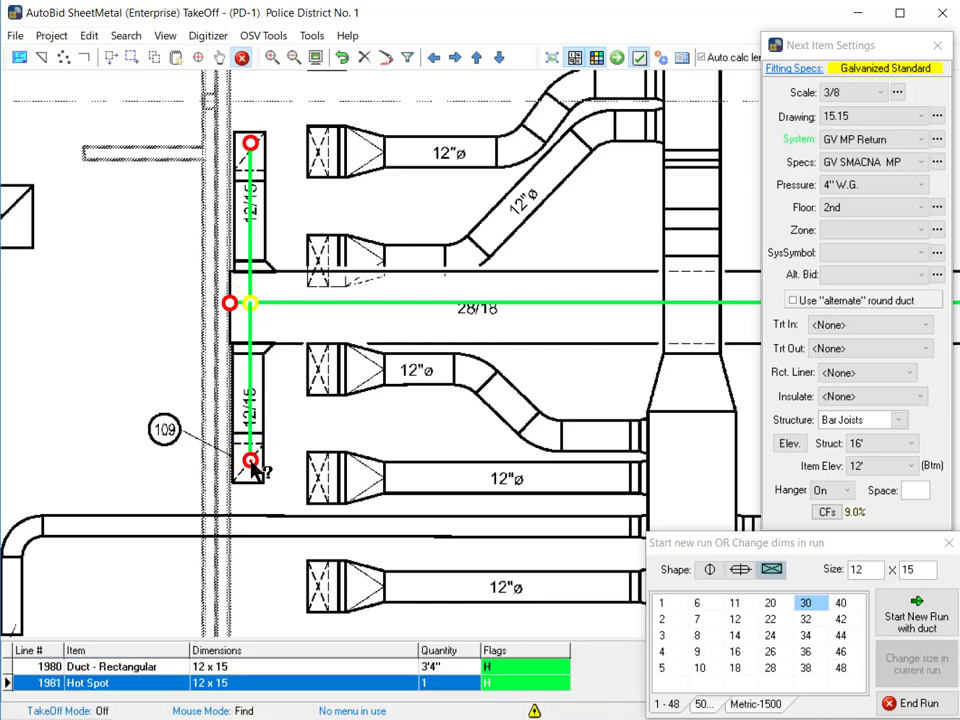
pyautogui.rightClick(251, 462)
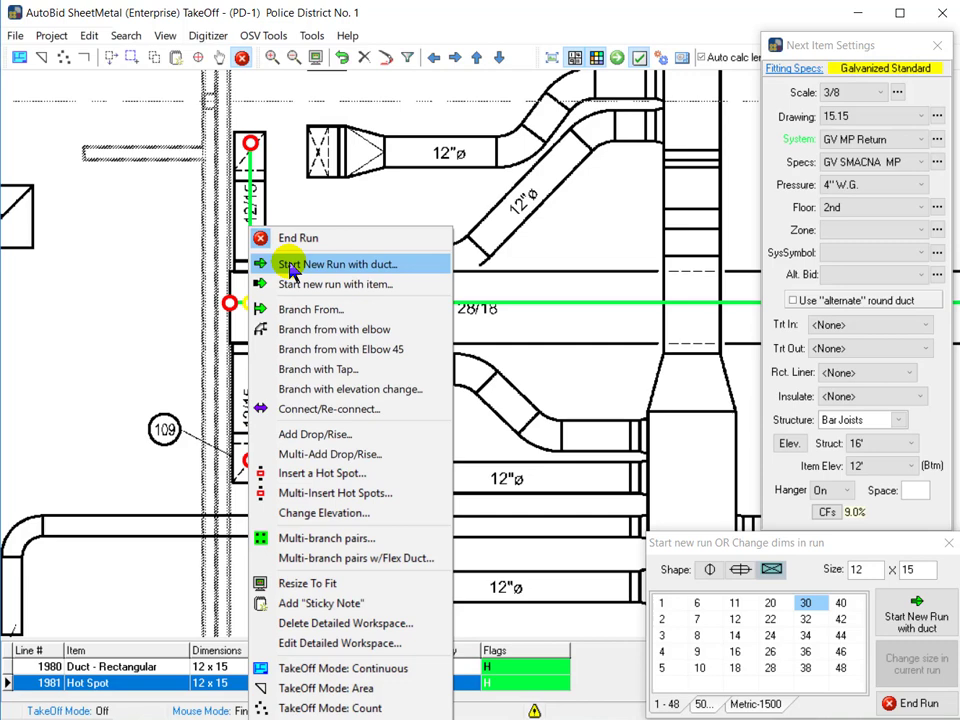
pyautogui.click(306, 238)
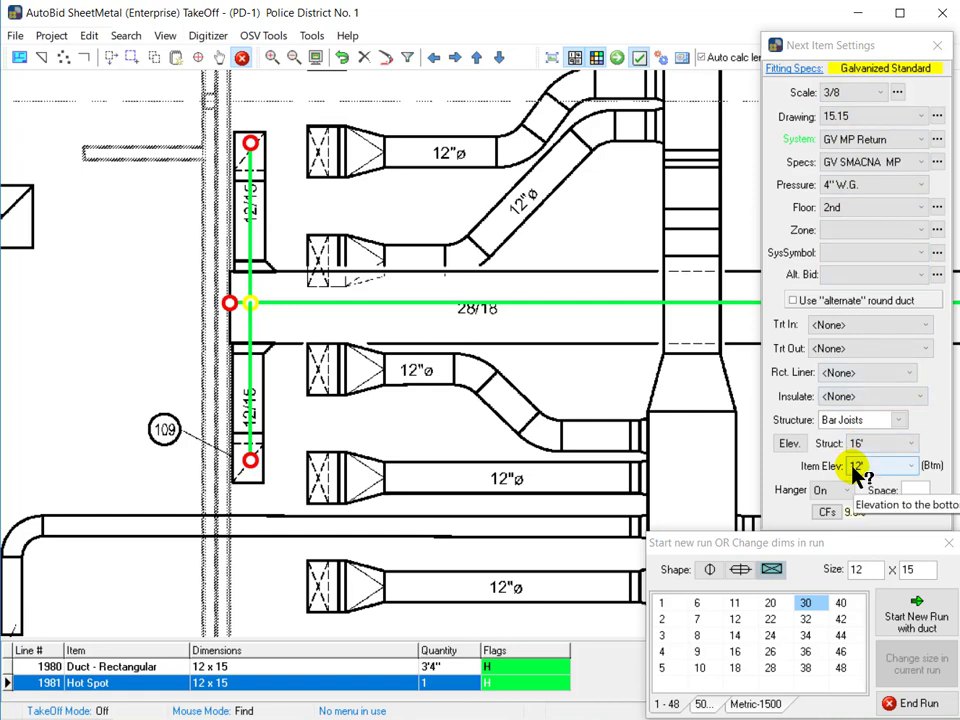
pyautogui.click(316, 59)
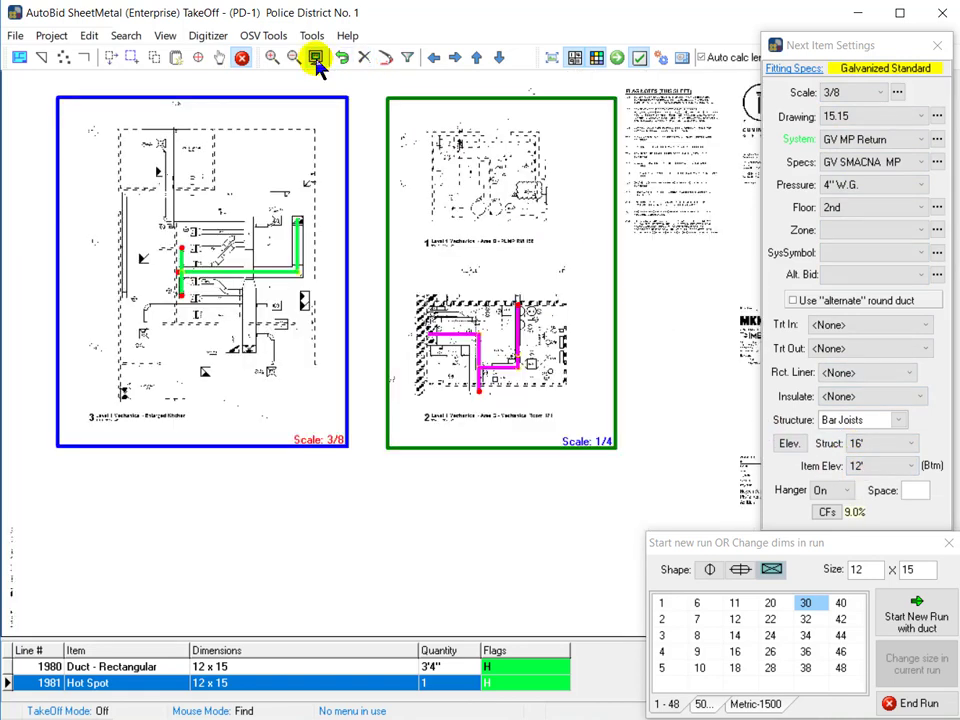